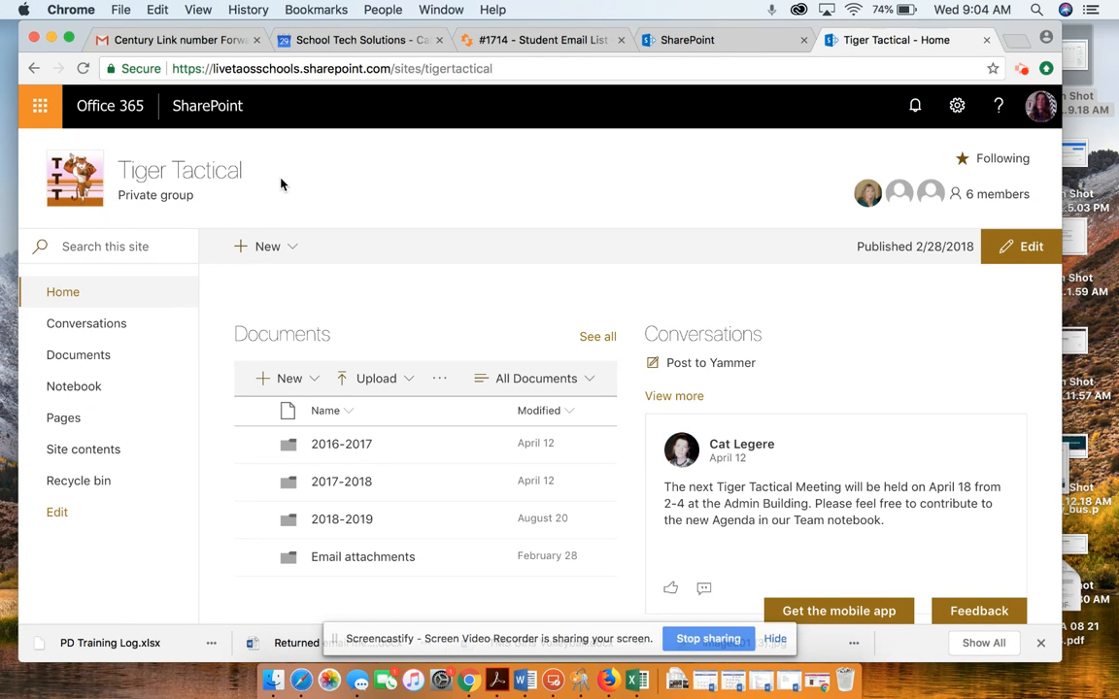
# Show the Office 365 app list, and look over the followed and recent sites on the SharePoint start page
pyautogui.click(681, 41)
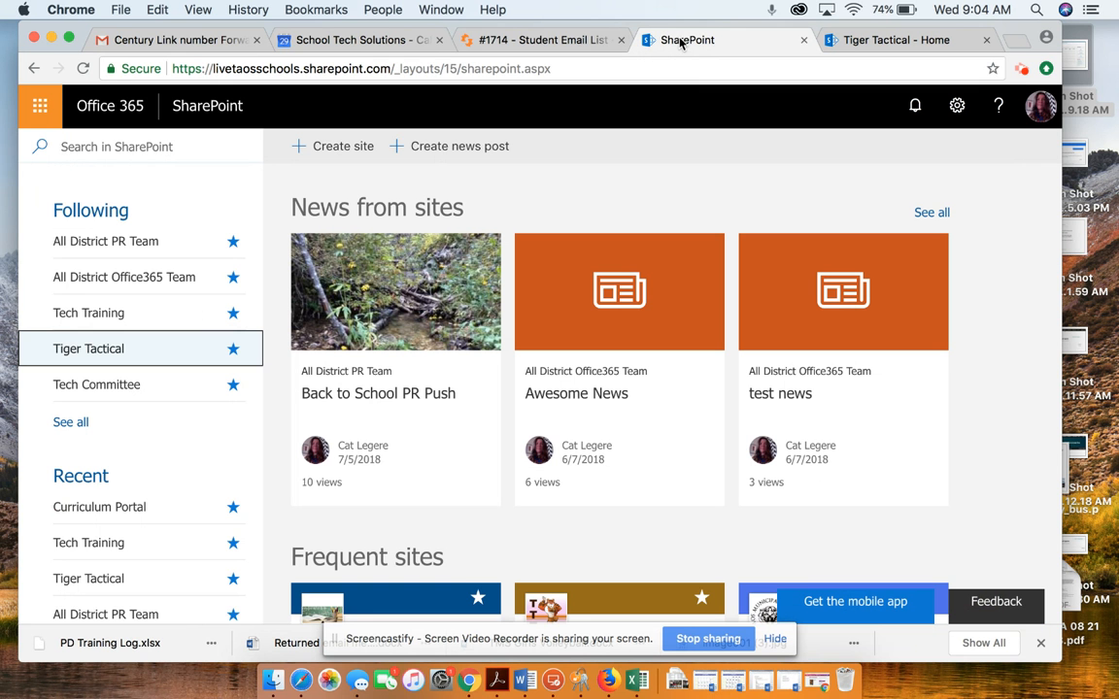
pyautogui.click(58, 109)
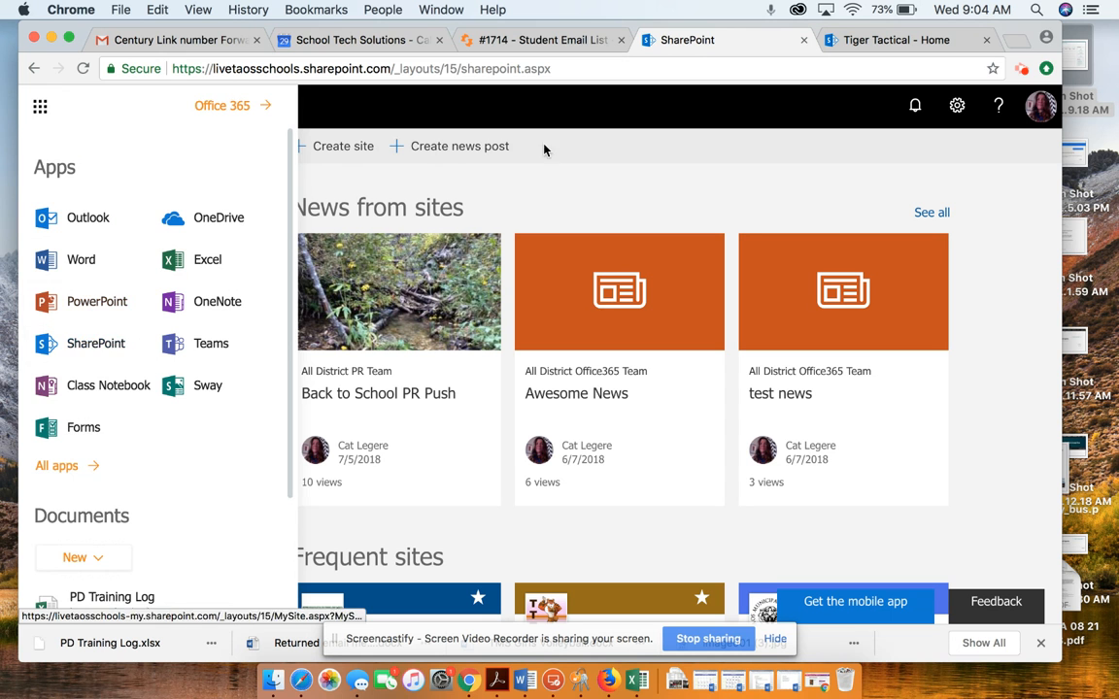
pyautogui.click(611, 191)
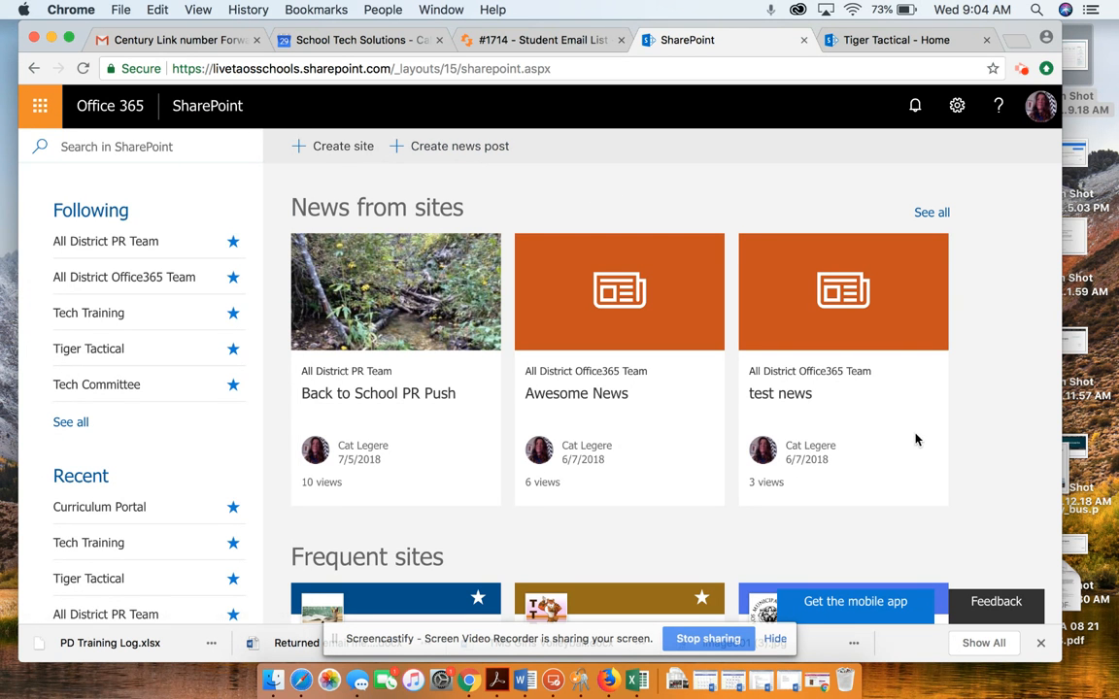
pyautogui.scroll(-1, 992, 272)
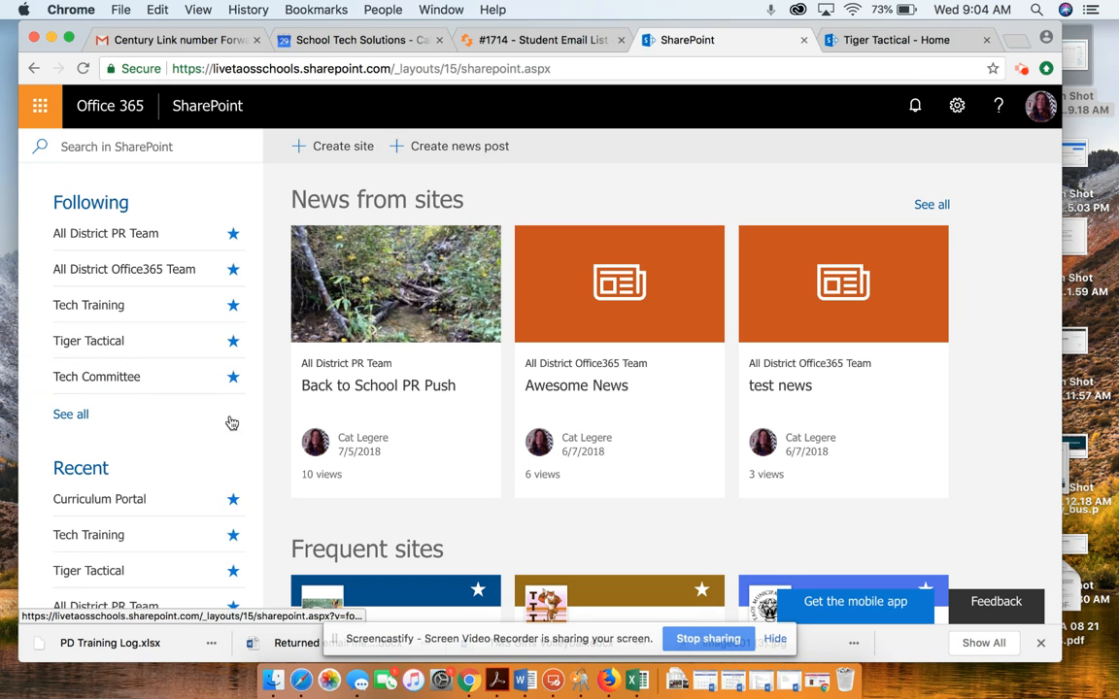
pyautogui.scroll(-1, 227, 534)
pyautogui.scroll(1, 225, 531)
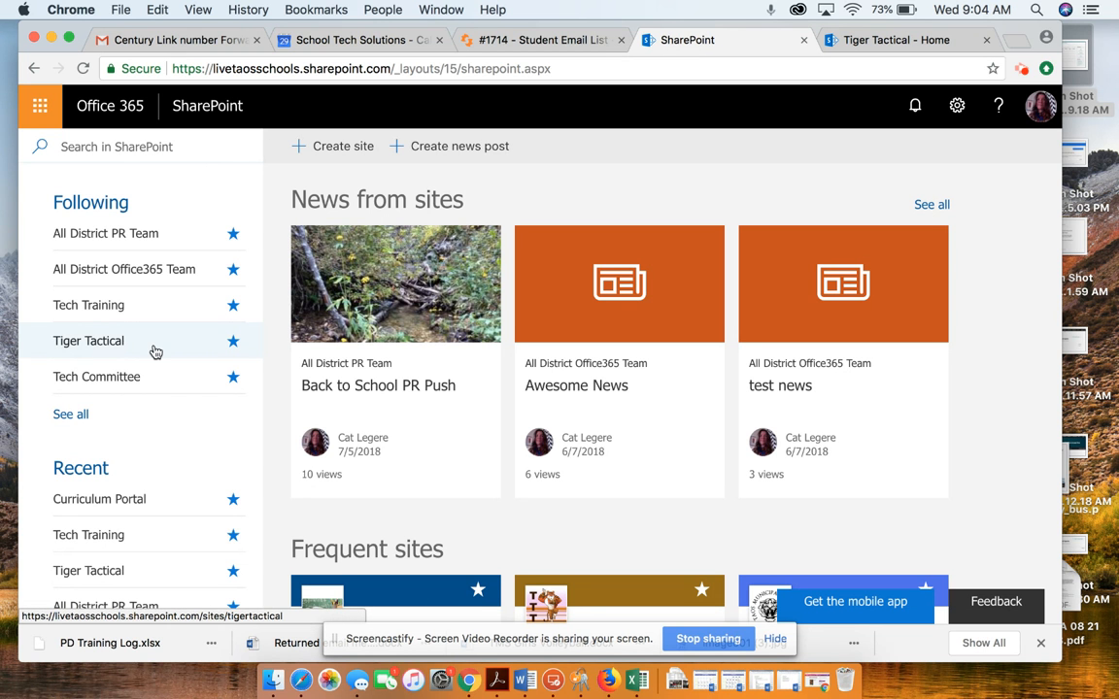
# Open PD Training Log.xlsx from the Tech PD Planning folder under 2018-2019 in the Tiger Tactical site's documents
pyautogui.click(889, 39)
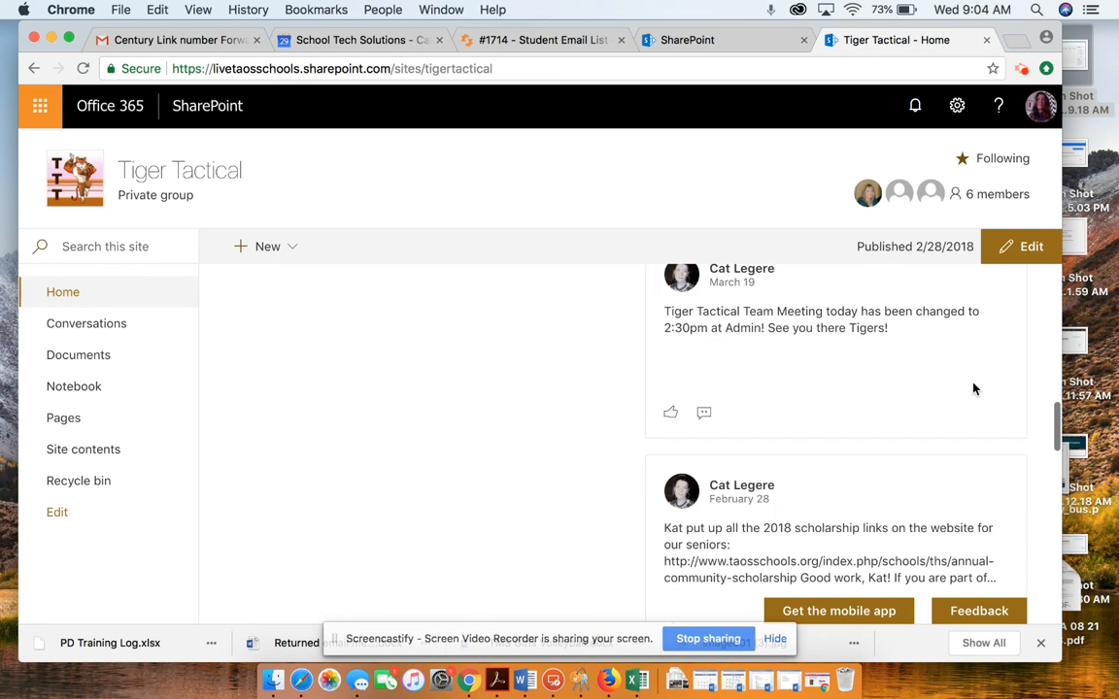
pyautogui.scroll(-3, 774, 500)
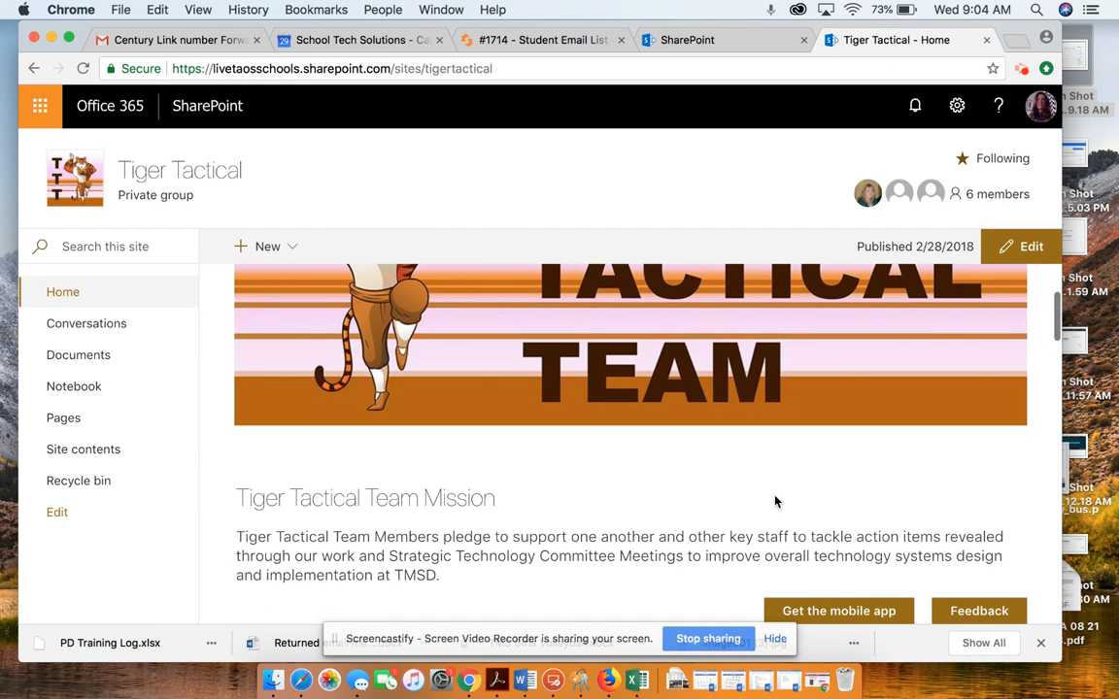
pyautogui.click(60, 356)
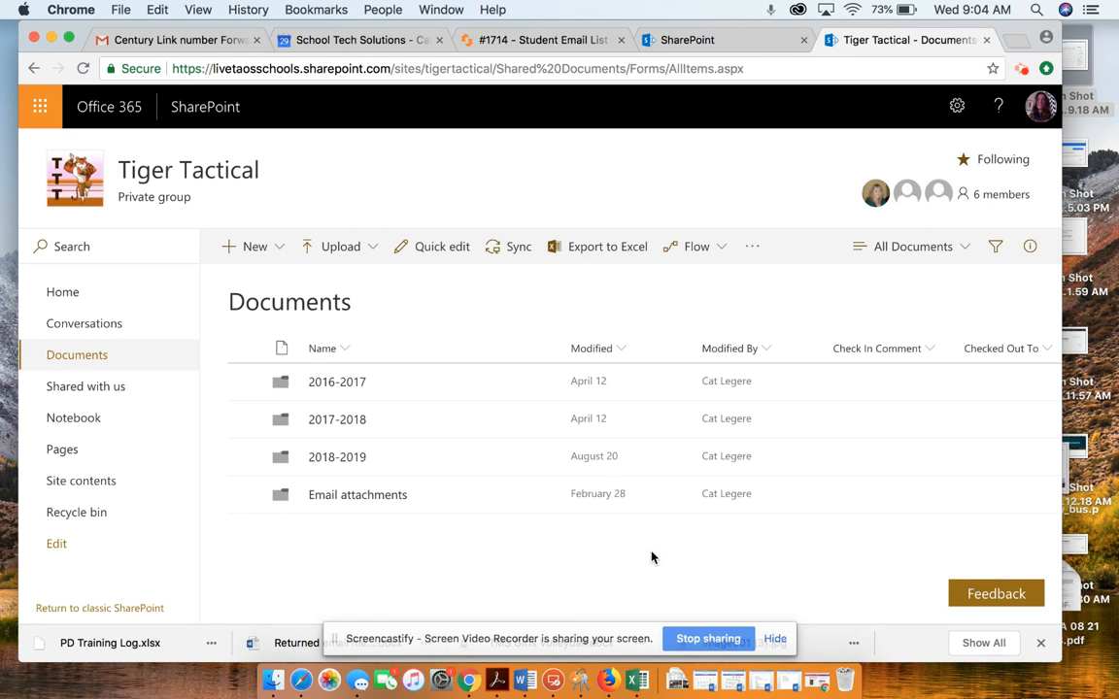
pyautogui.click(332, 459)
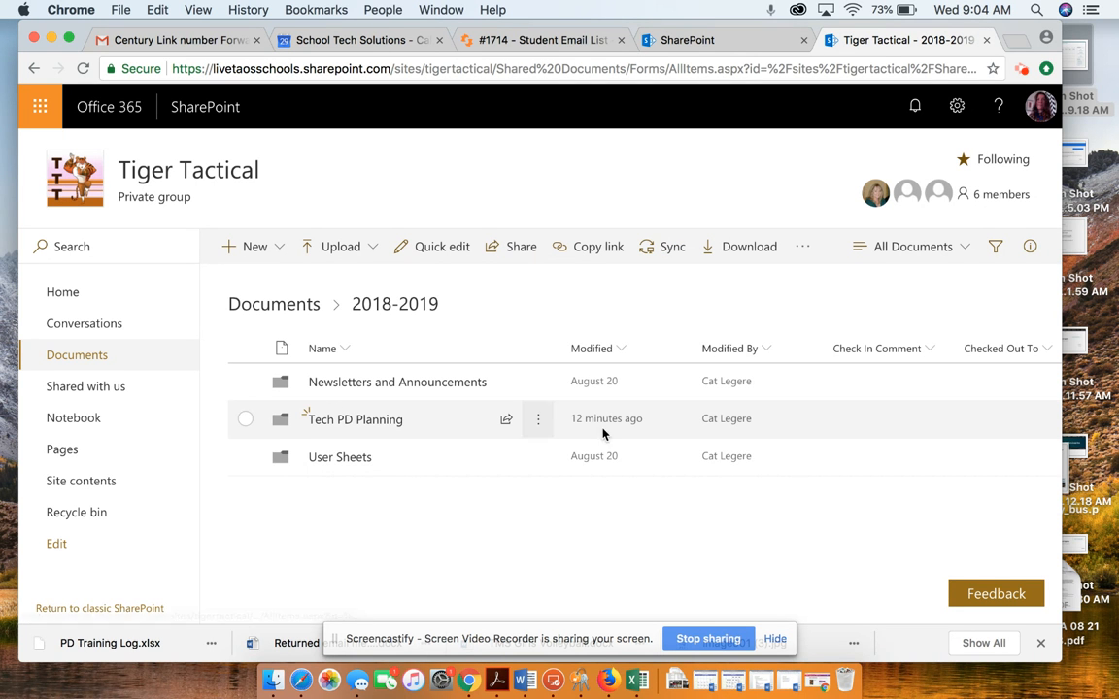
pyautogui.click(357, 420)
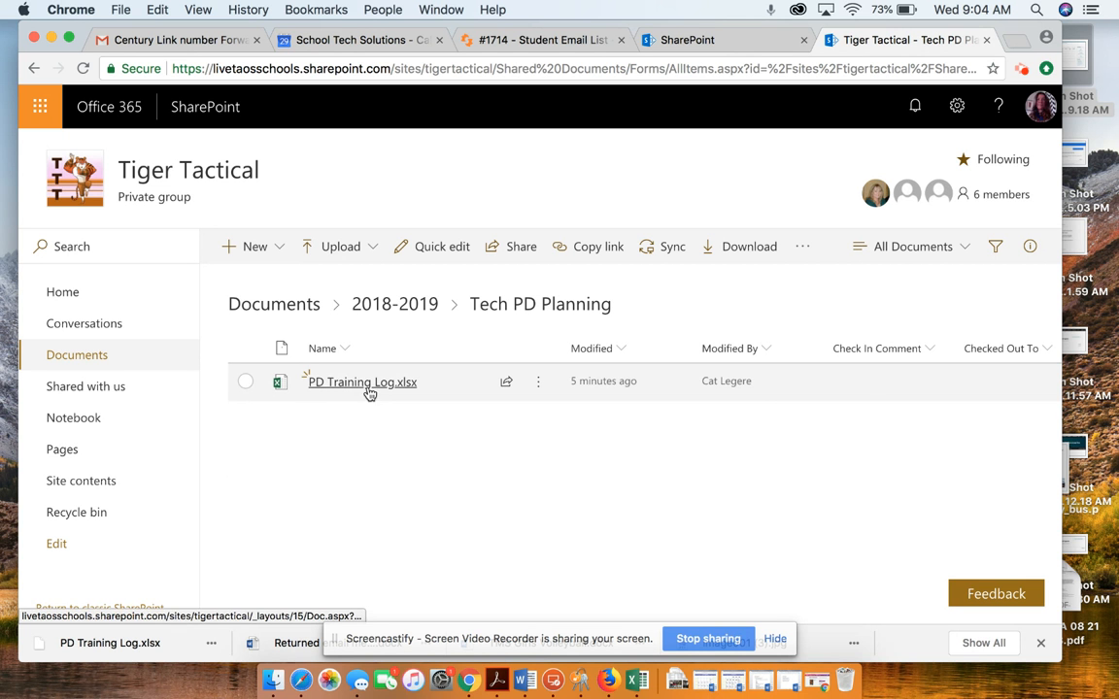
pyautogui.moveTo(363, 387)
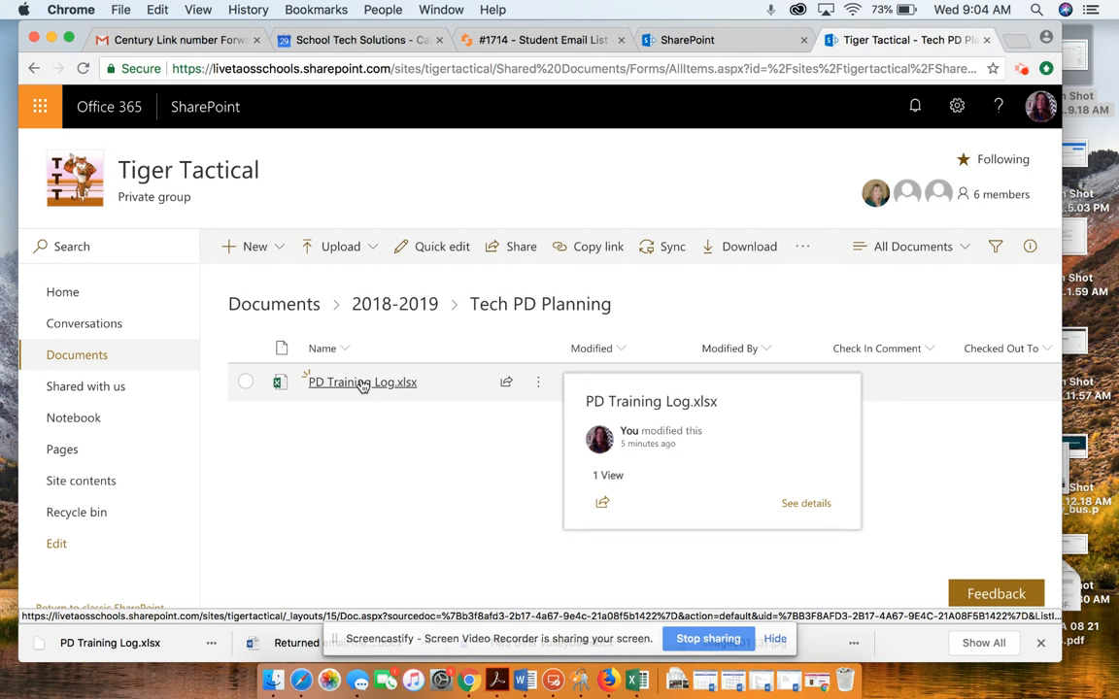
pyautogui.click(361, 382)
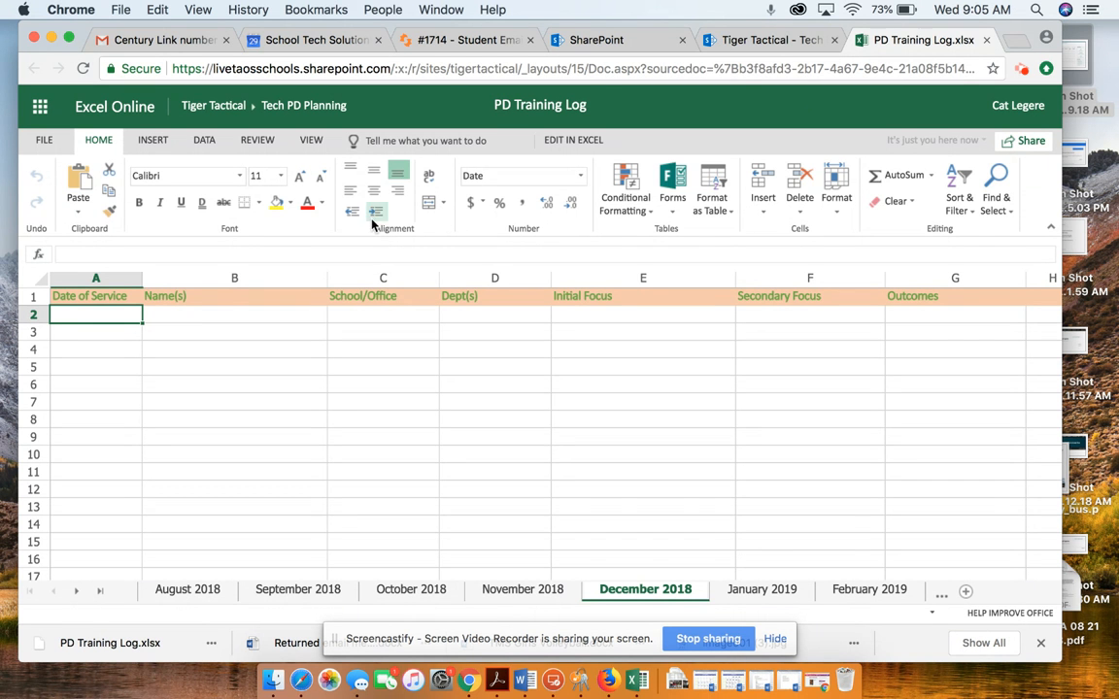
pyautogui.write('enter information')
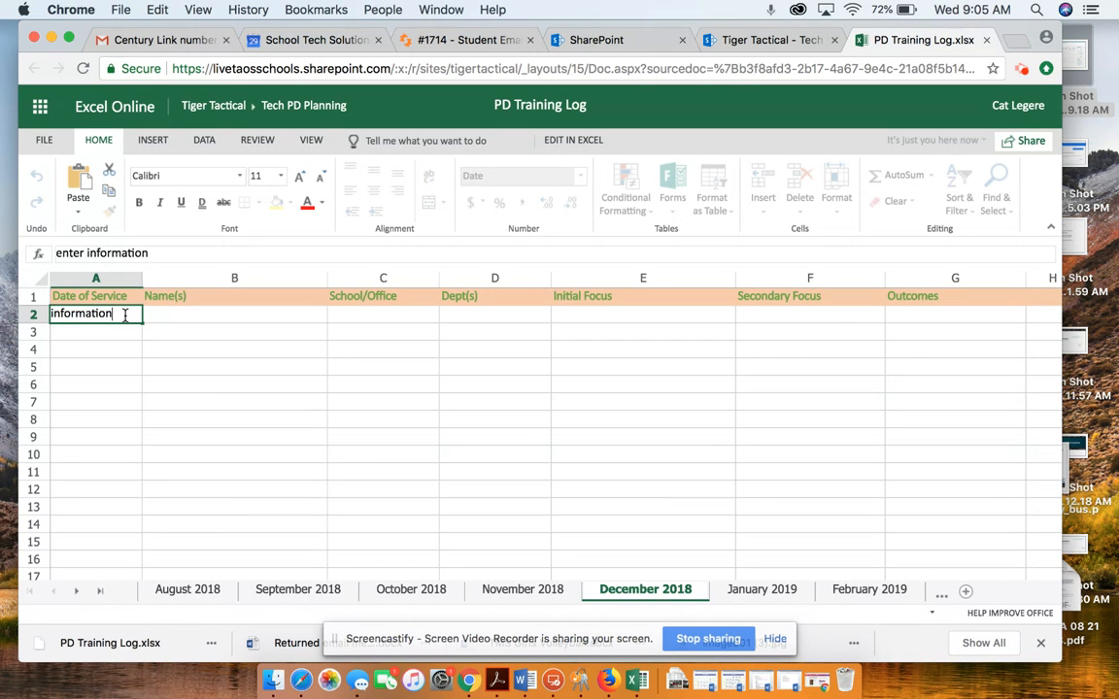
pyautogui.moveTo(124, 316); pyautogui.dragTo(46, 300)
pyautogui.press('BackSpace')
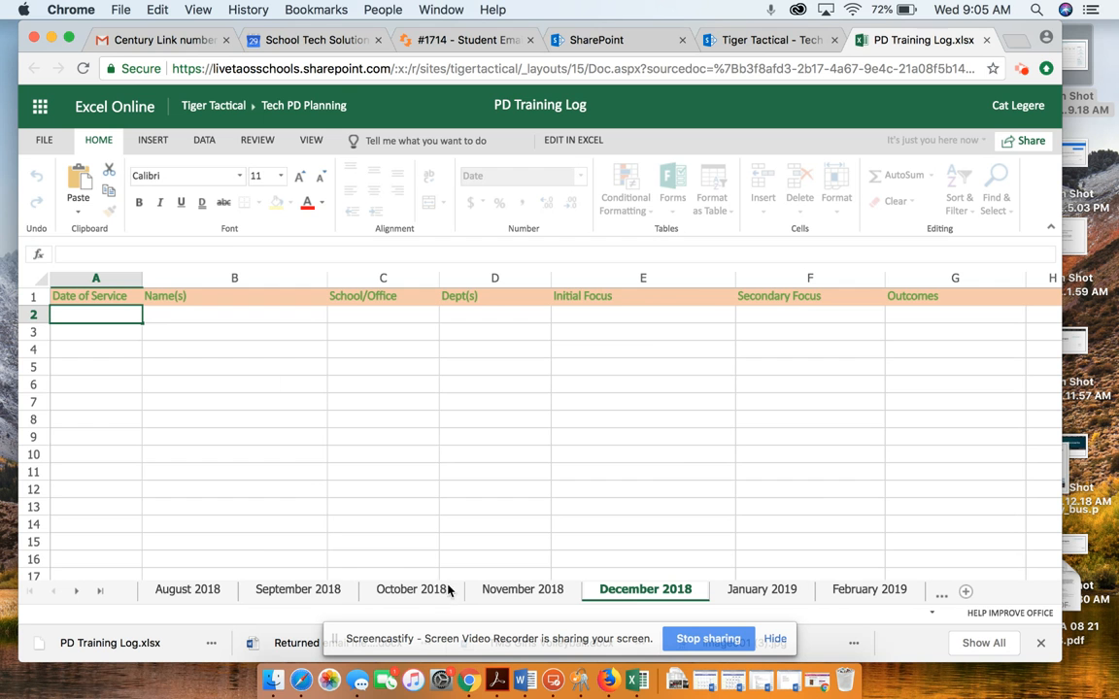
# Switch to the August 2018 sheet and open the workbook in the desktop version of Microsoft Excel
pyautogui.click(188, 591)
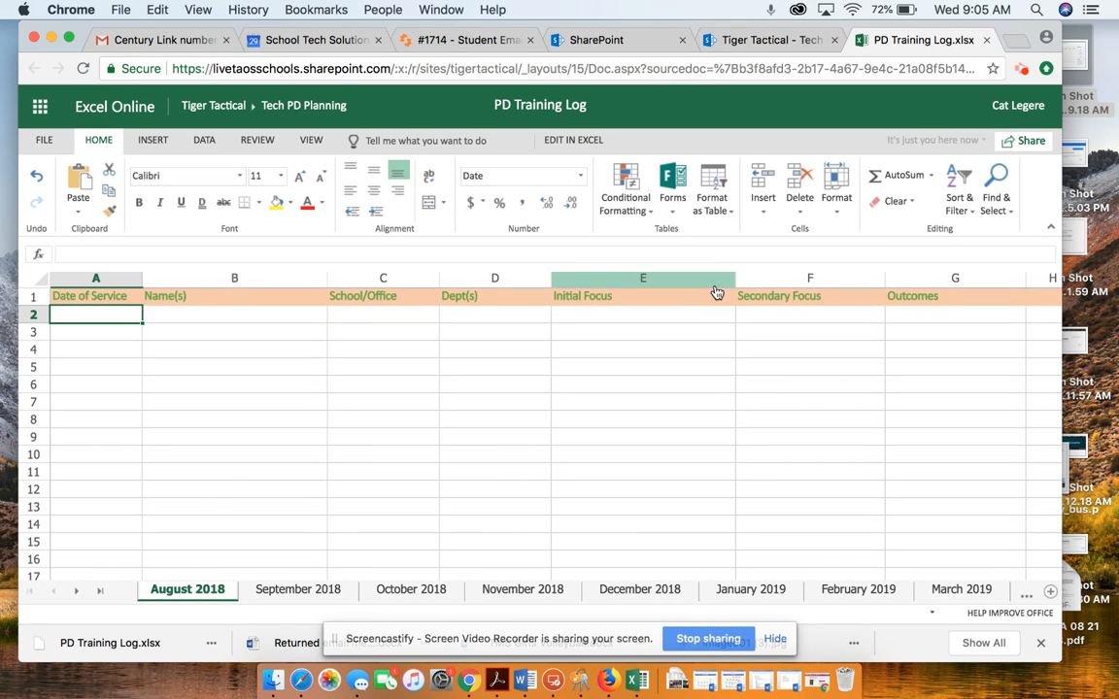
pyautogui.scroll(-1, 389, 422)
pyautogui.scroll(1, 389, 423)
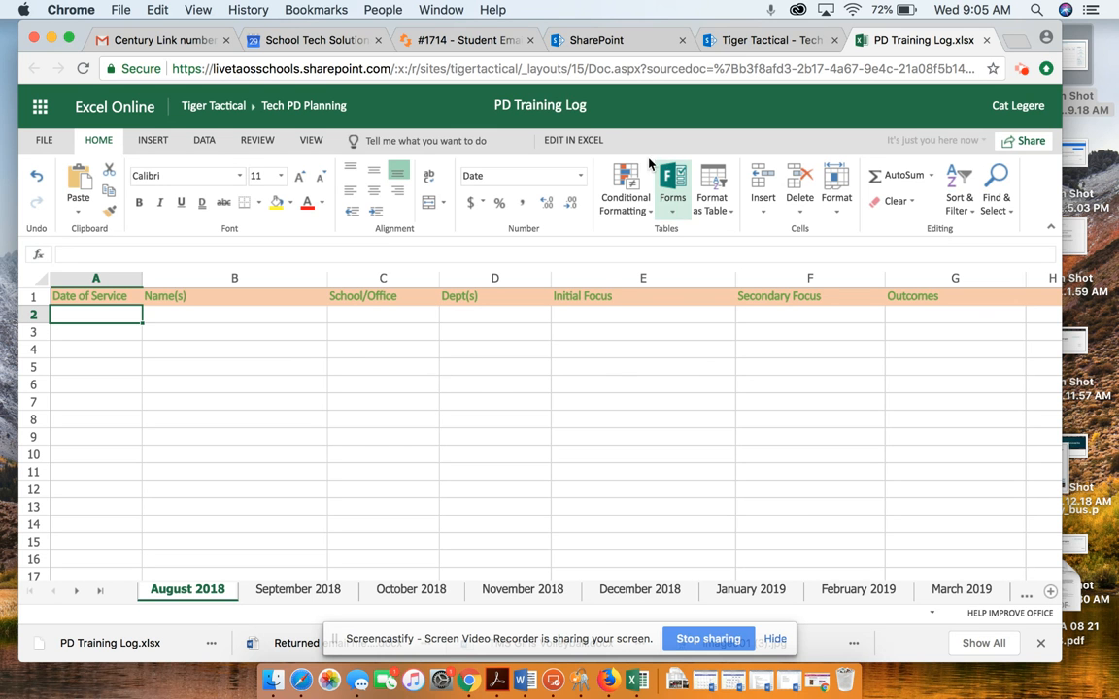
pyautogui.click(565, 142)
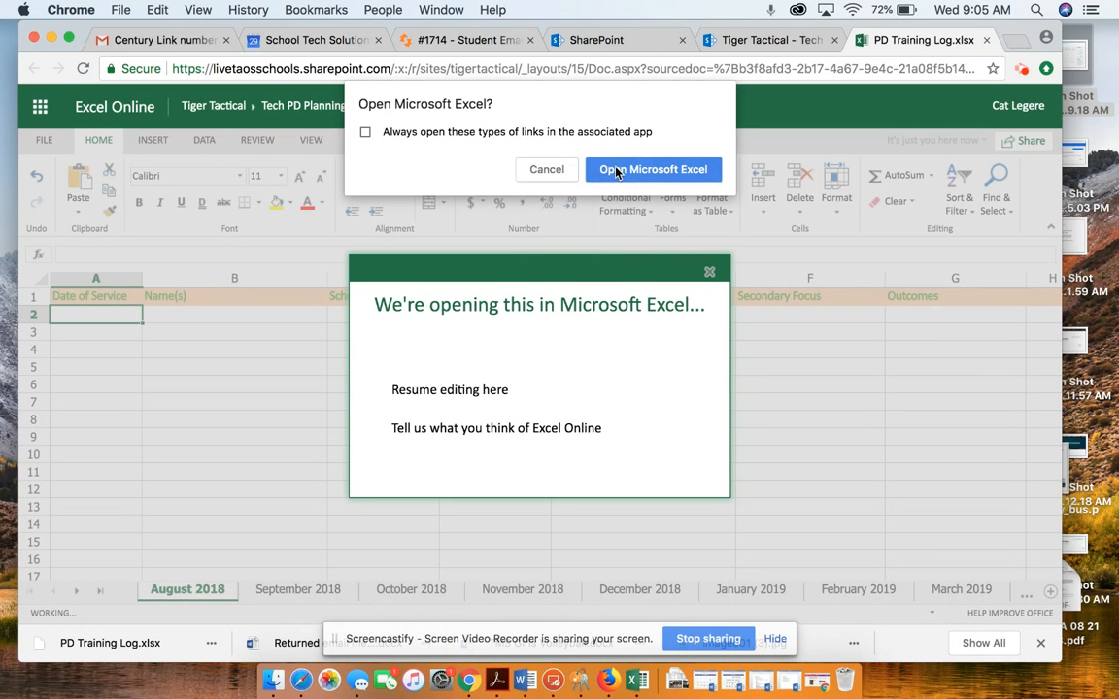
pyautogui.click(615, 171)
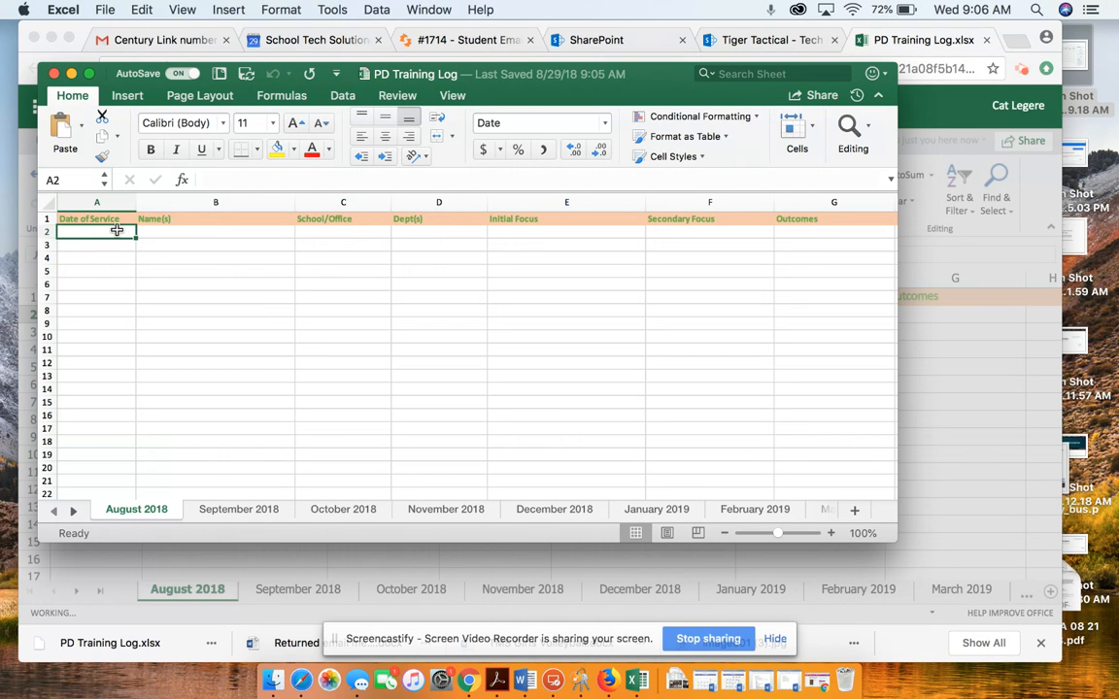
# Fill the Date of Service column with "demo ifo" in A2 and A5 and "demo info" in A3 and A4
pyautogui.write('demo ifo')
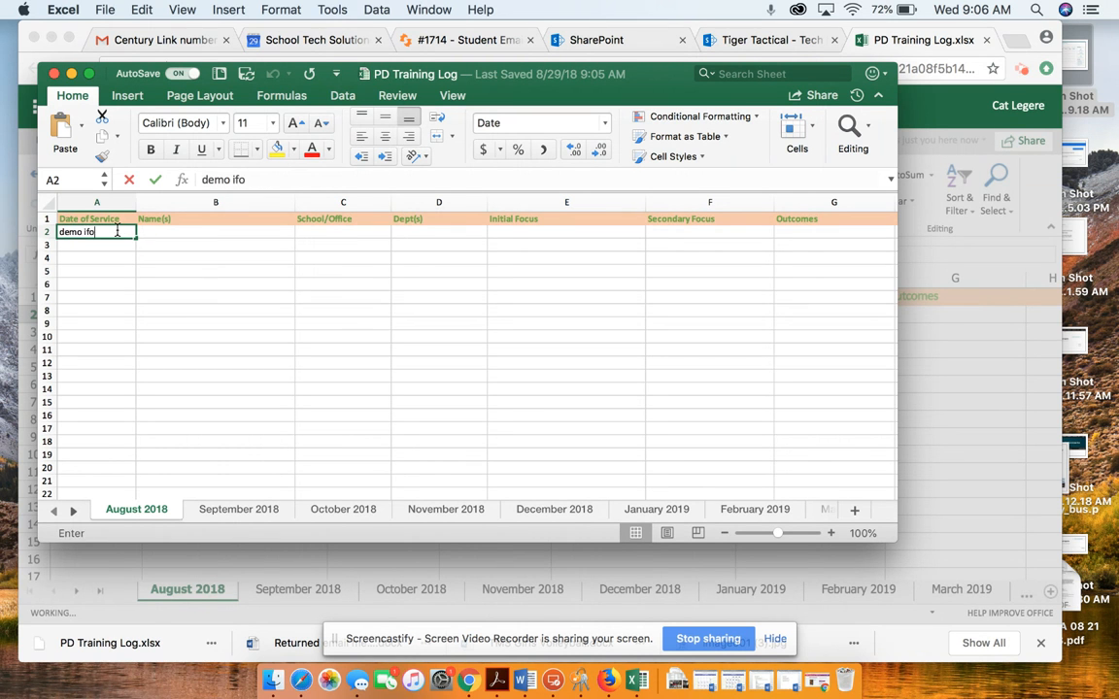
pyautogui.press('Return')
pyautogui.write('demo info')
pyautogui.press('Return')
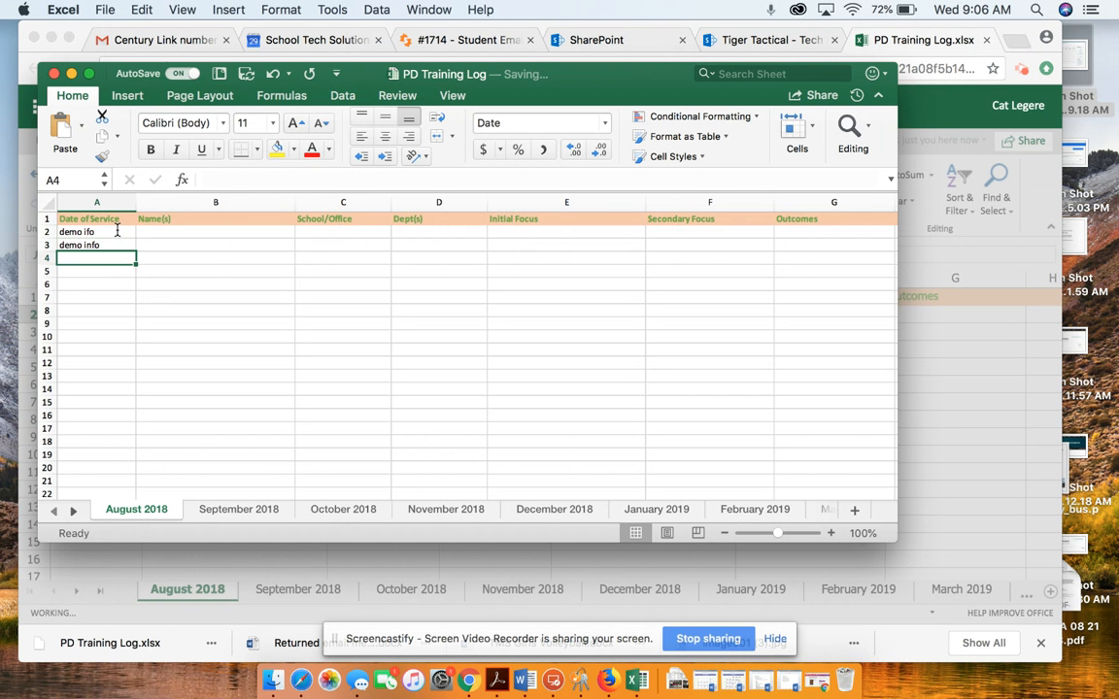
pyautogui.write('demo info')
pyautogui.press('Return')
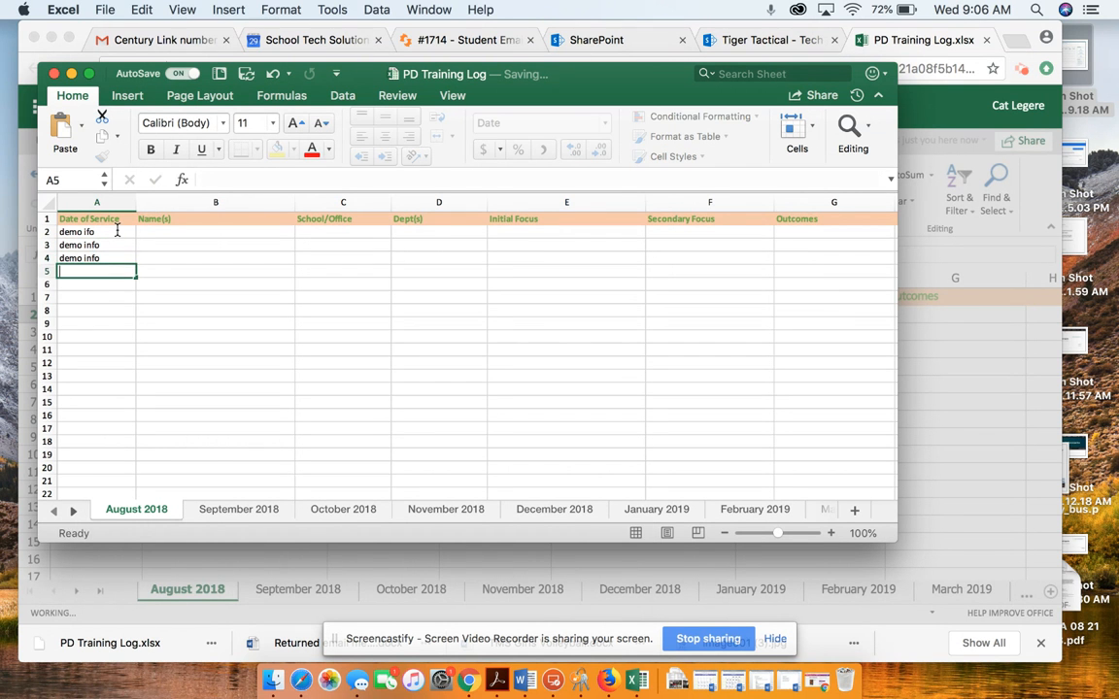
pyautogui.write('demo ifo')
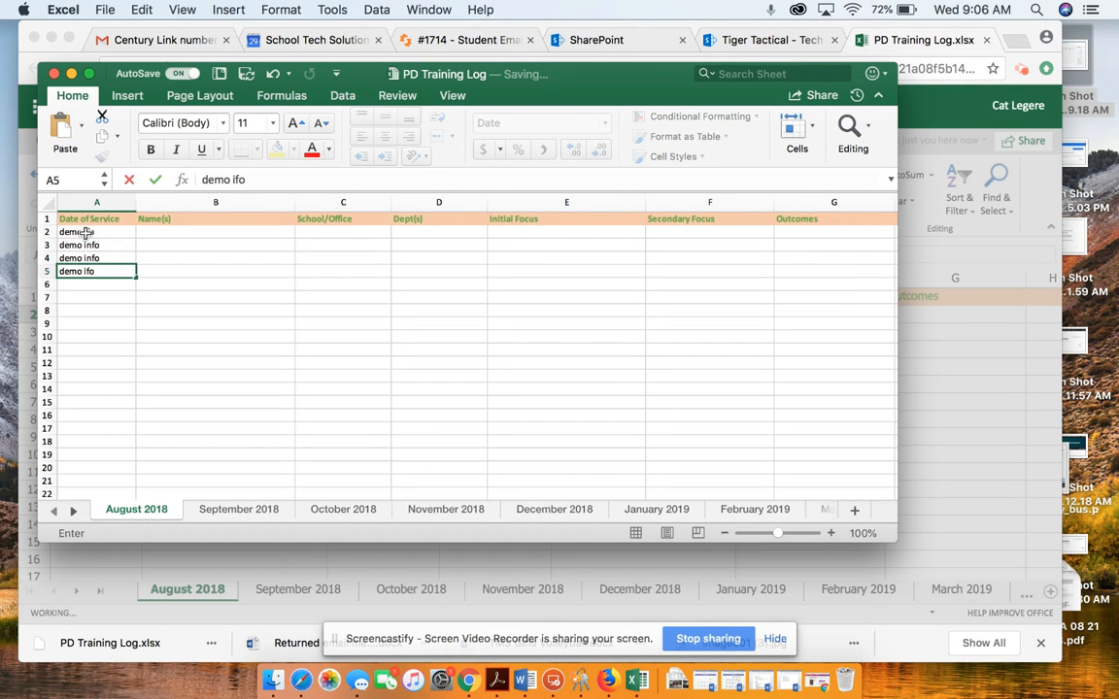
# Correct the text in cell A2 to "demo info" and save the workbook
pyautogui.doubleClick(100, 232)
pyautogui.click(82, 232)
pyautogui.write('n')
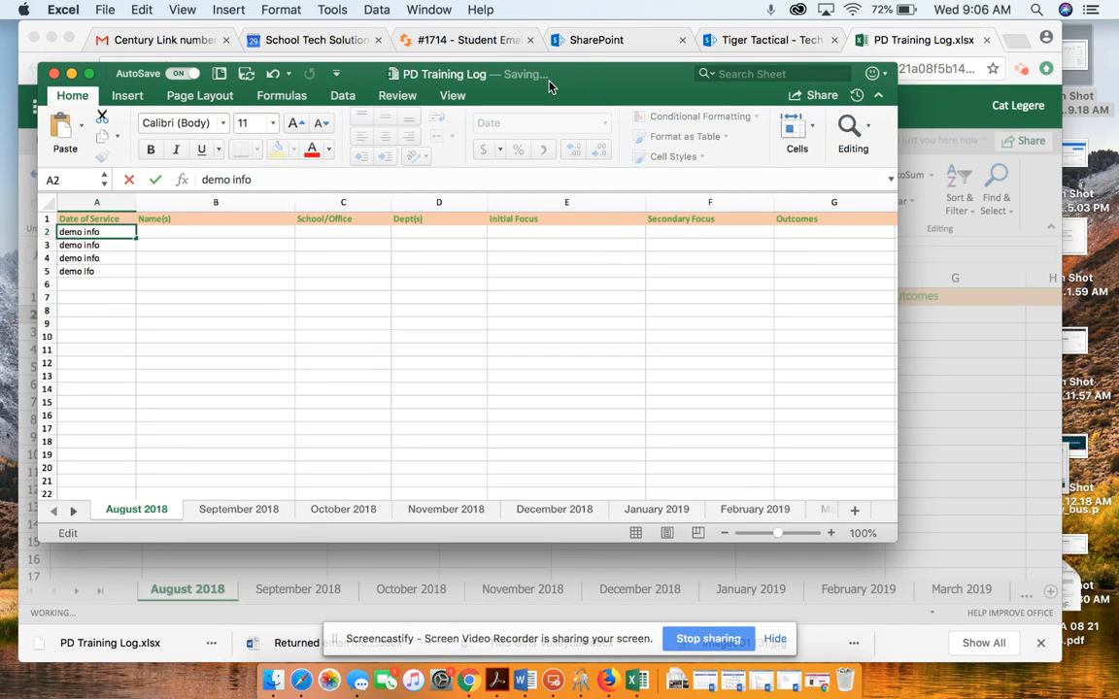
pyautogui.moveTo(574, 78); pyautogui.dragTo(739, 153)
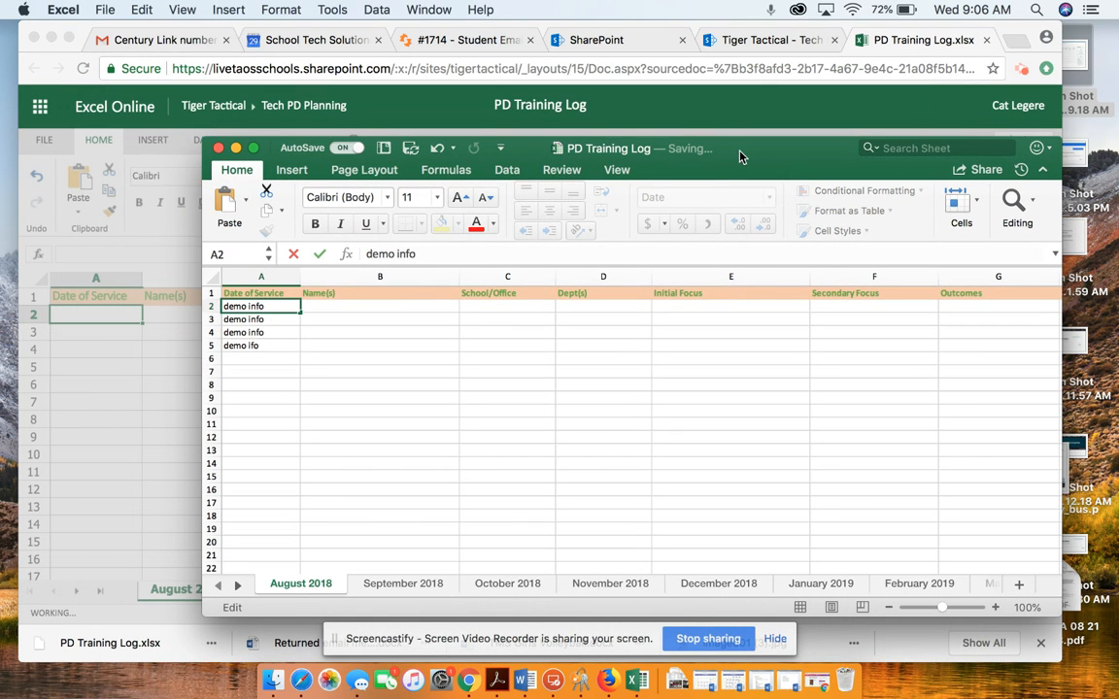
pyautogui.press('super+s')
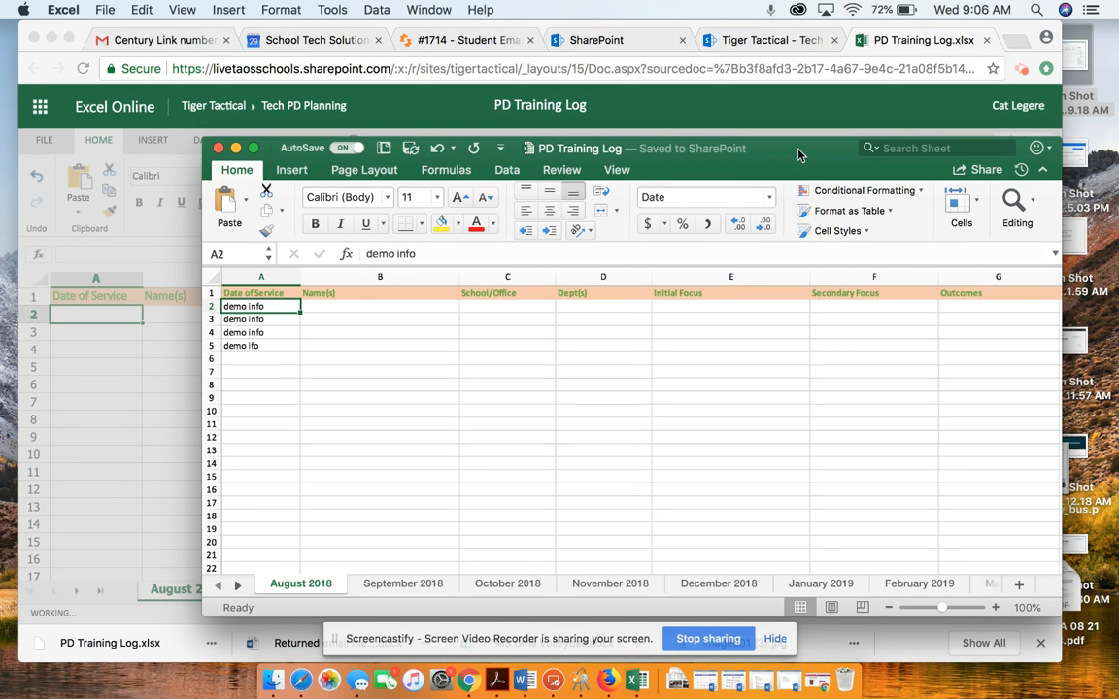
# Move the desktop Excel window aside, switch to Chrome and dismiss the notice covering the workbook in Excel Online
pyautogui.moveTo(799, 155)
pyautogui.mouseDown()
pyautogui.moveTo(787, 127)
pyautogui.moveTo(789, 166)
pyautogui.mouseUp()
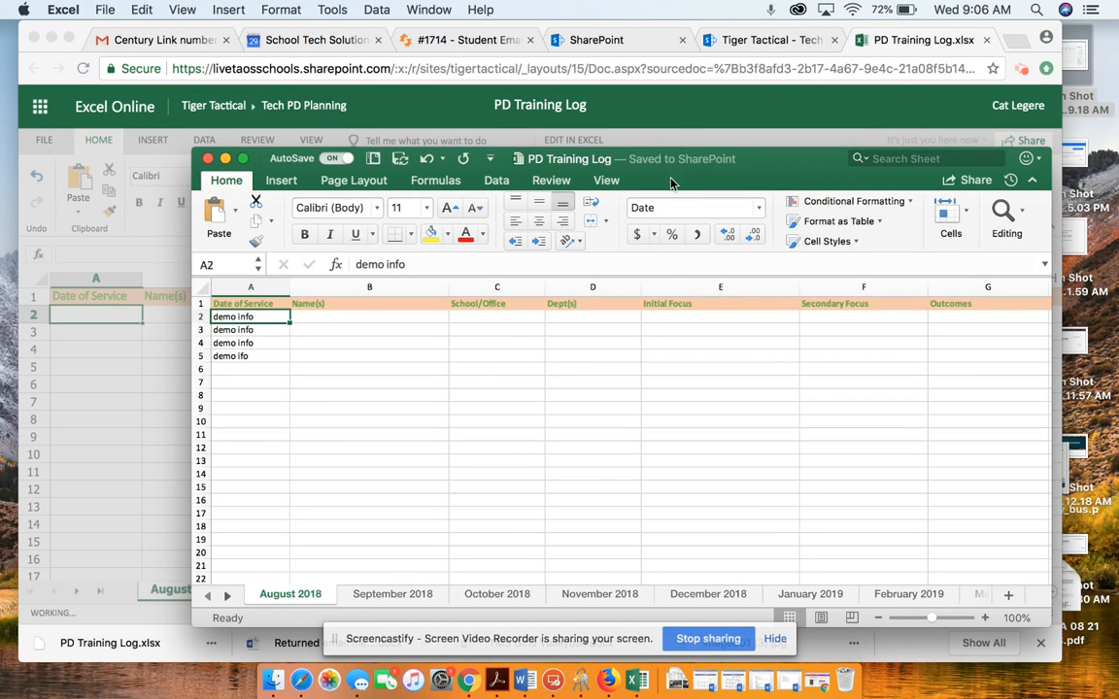
pyautogui.moveTo(606, 162); pyautogui.dragTo(569, 75)
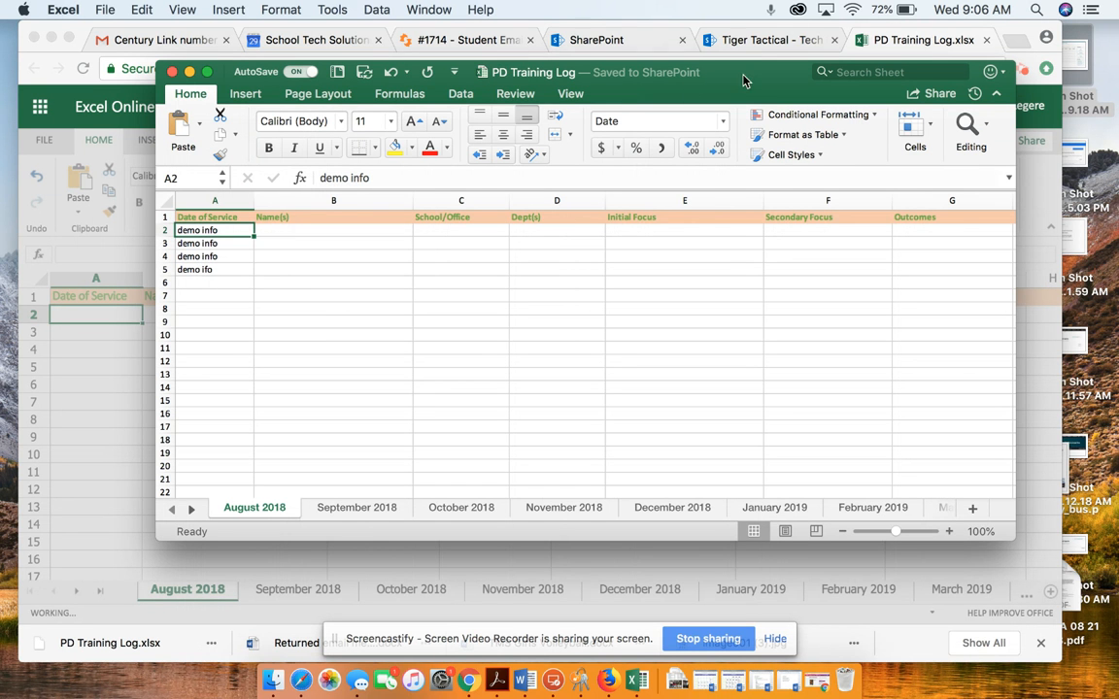
pyautogui.moveTo(672, 73); pyautogui.dragTo(768, 177)
pyautogui.click(631, 29)
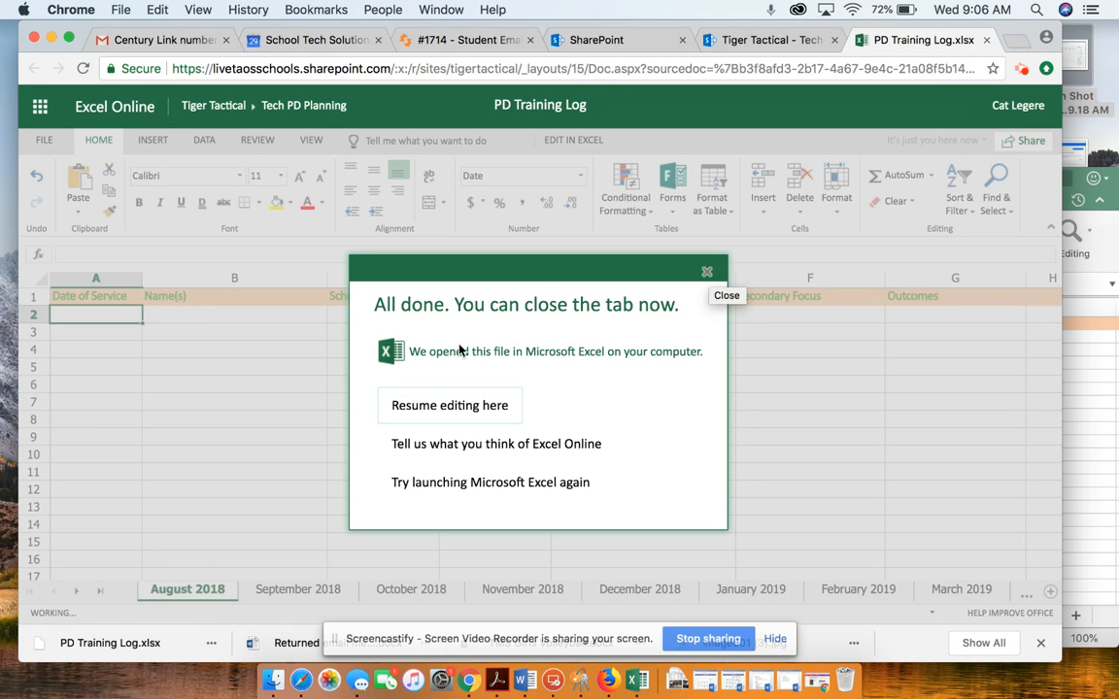
pyautogui.click(707, 274)
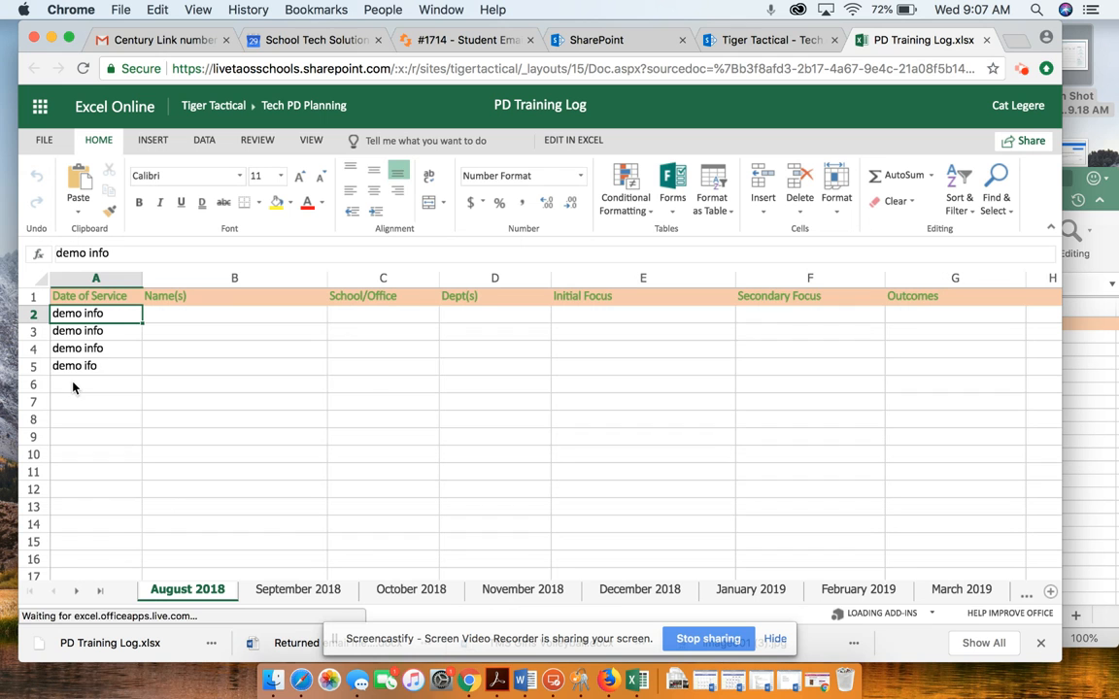
# Switch to desktop Excel and enter "More demo info" in cell A6 of the August 2018 sheet
pyautogui.click(1114, 251)
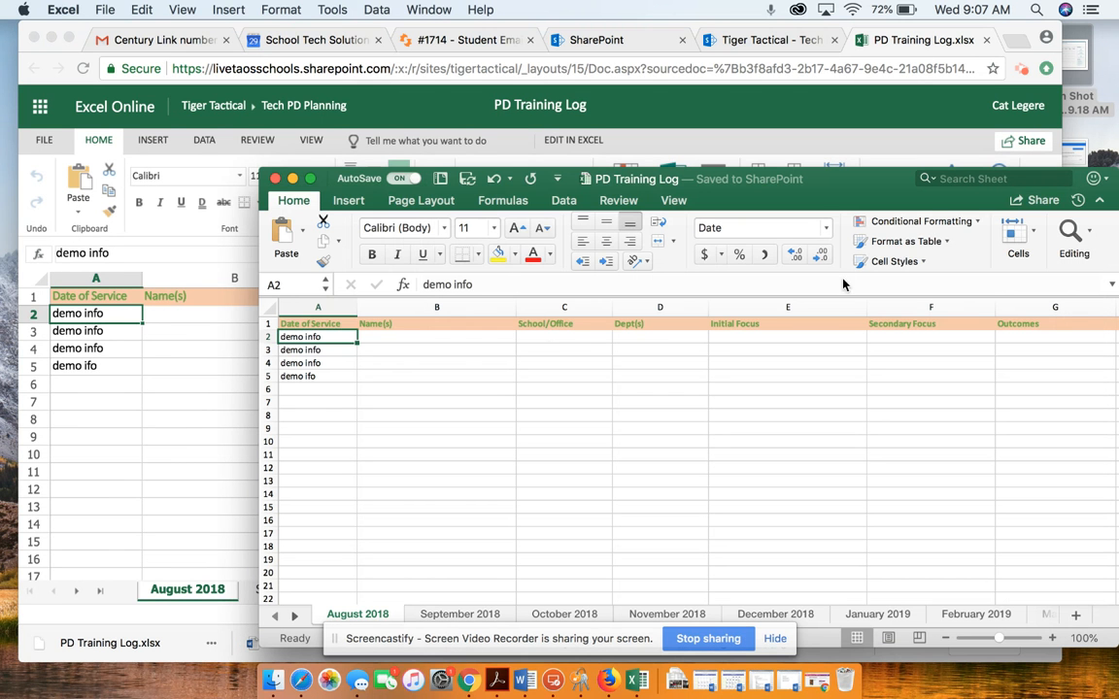
pyautogui.click(323, 395)
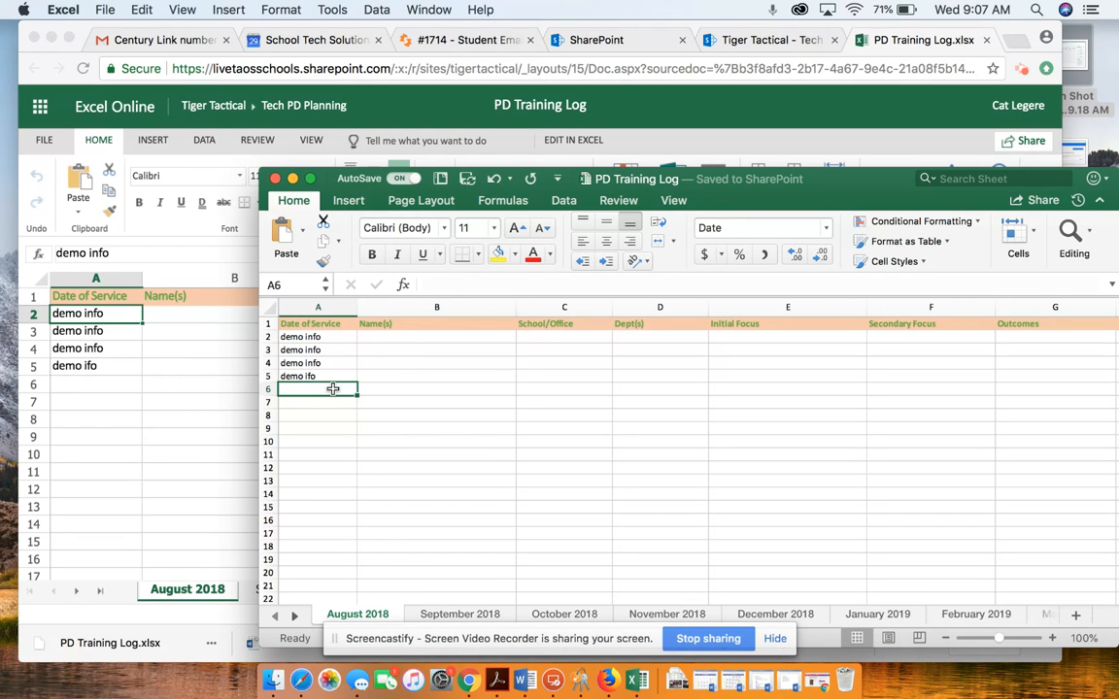
pyautogui.write('More demo info')
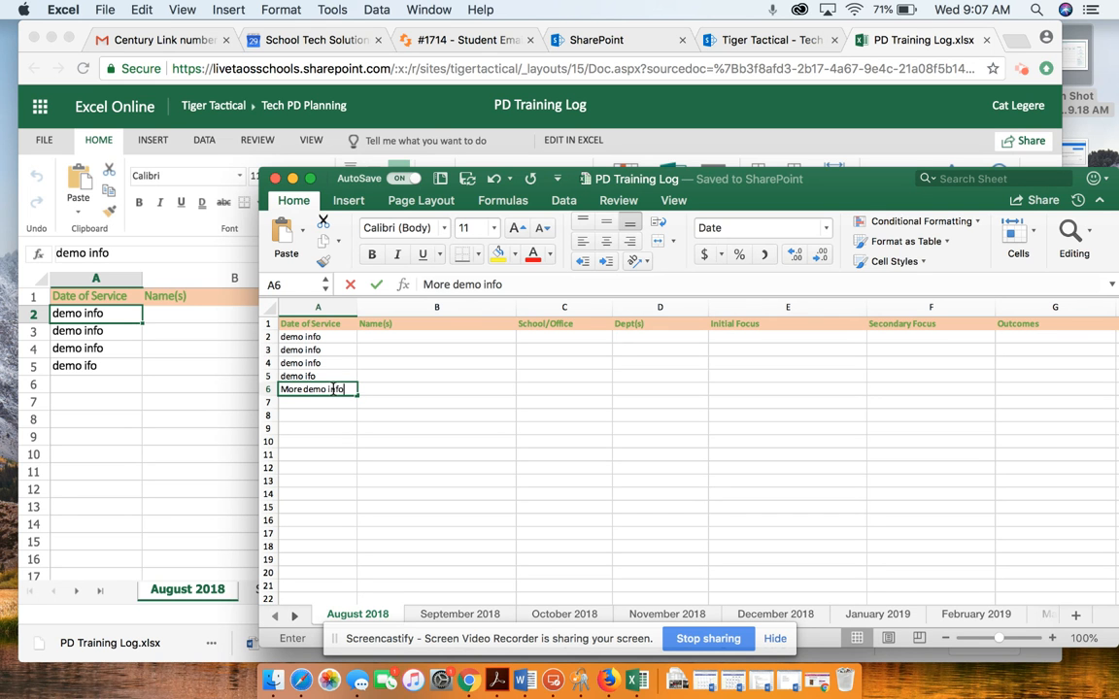
pyautogui.click(442, 389)
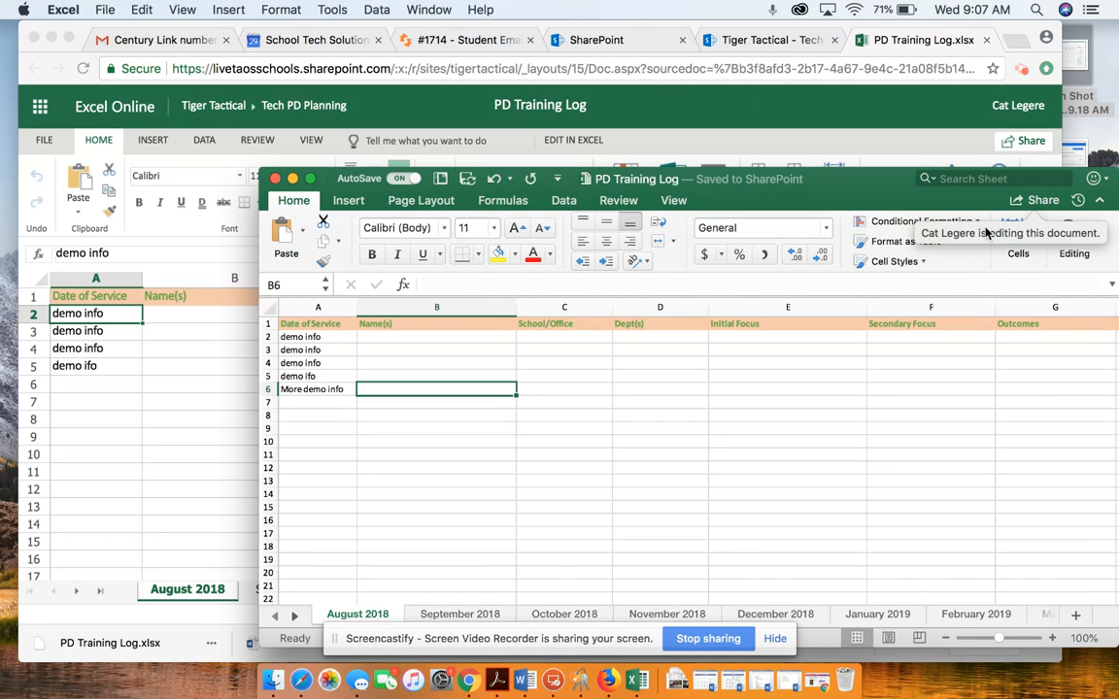
# Switch to the Excel Online copy in Chrome and reload the page to refresh the workbook
pyautogui.click(739, 148)
pyautogui.click(83, 383)
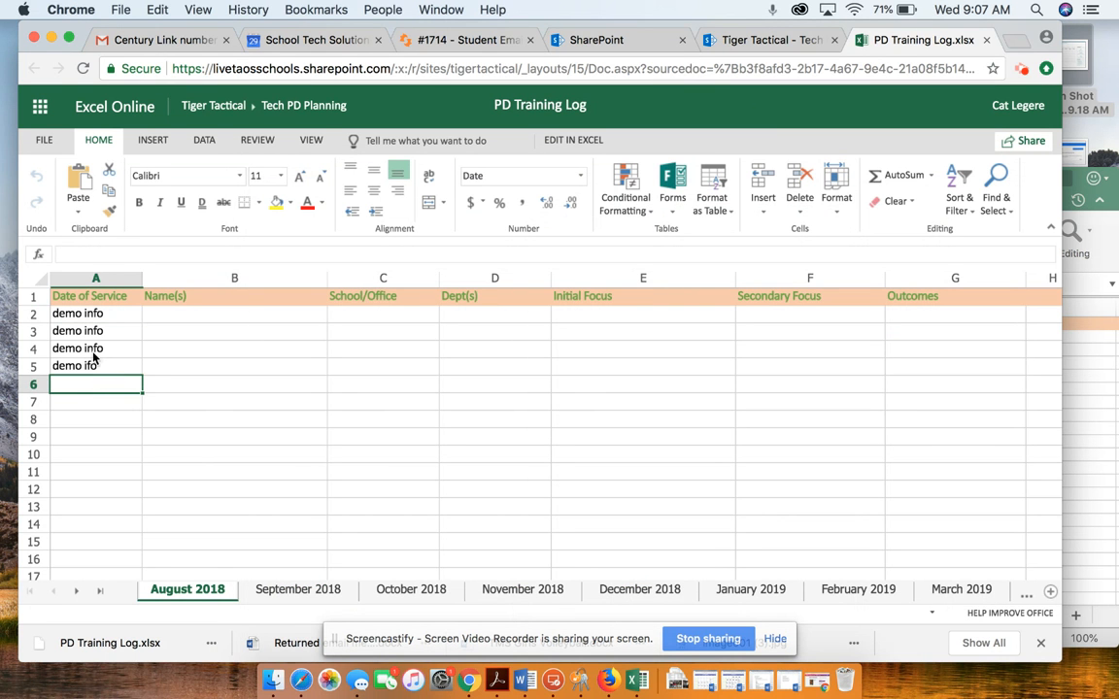
pyautogui.click(81, 69)
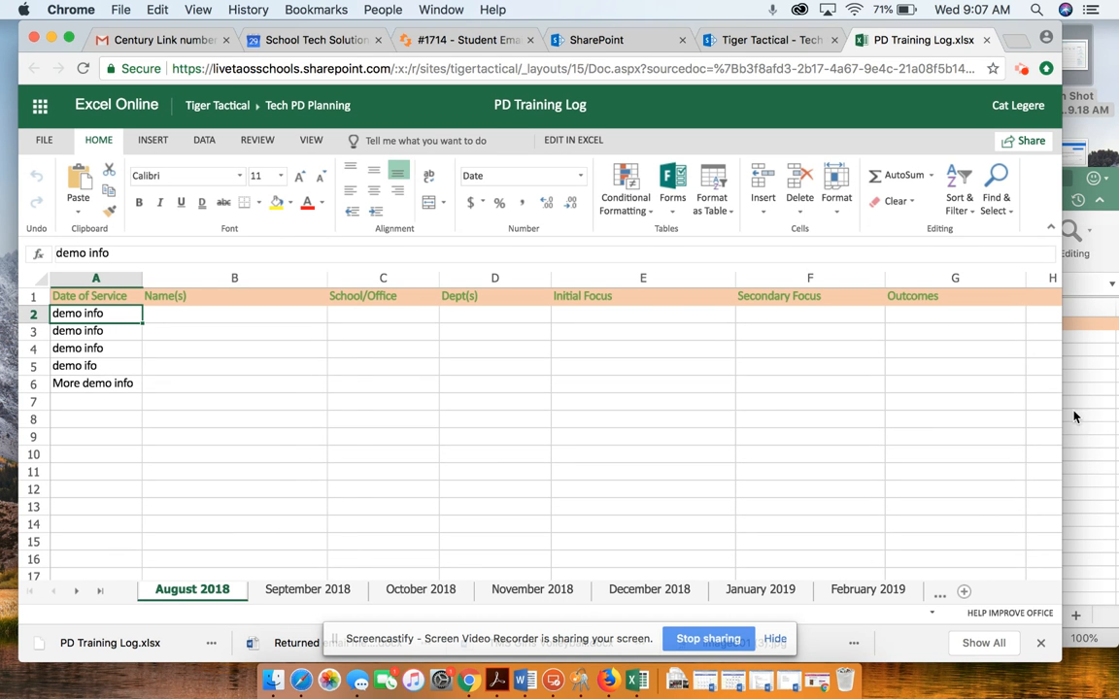
# Switch to desktop Excel and place its window beside the Excel Online sheet so column A of both copies shows
pyautogui.click(1115, 186)
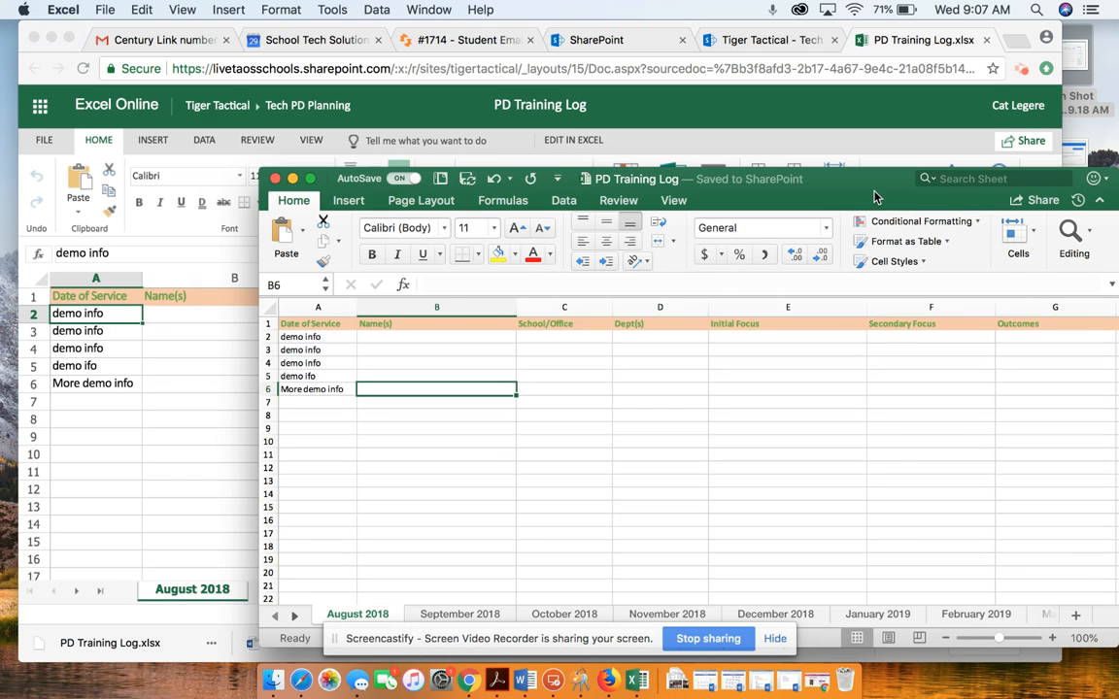
pyautogui.moveTo(874, 197); pyautogui.dragTo(835, 137)
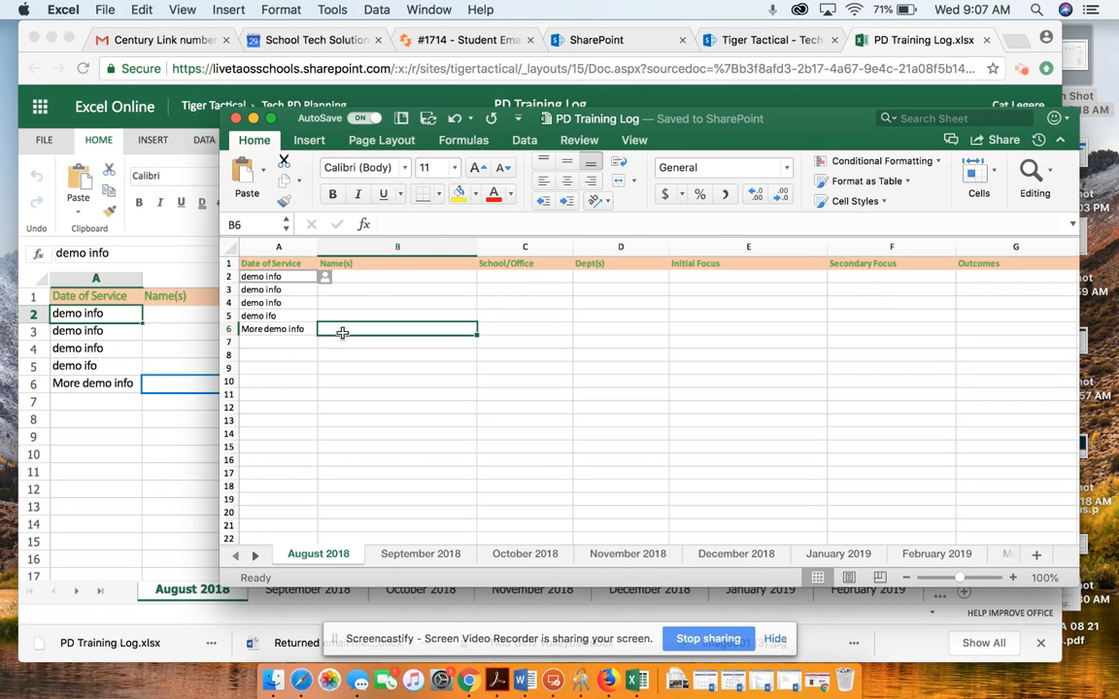
pyautogui.moveTo(626, 108); pyautogui.dragTo(806, 91)
pyautogui.moveTo(505, 262)
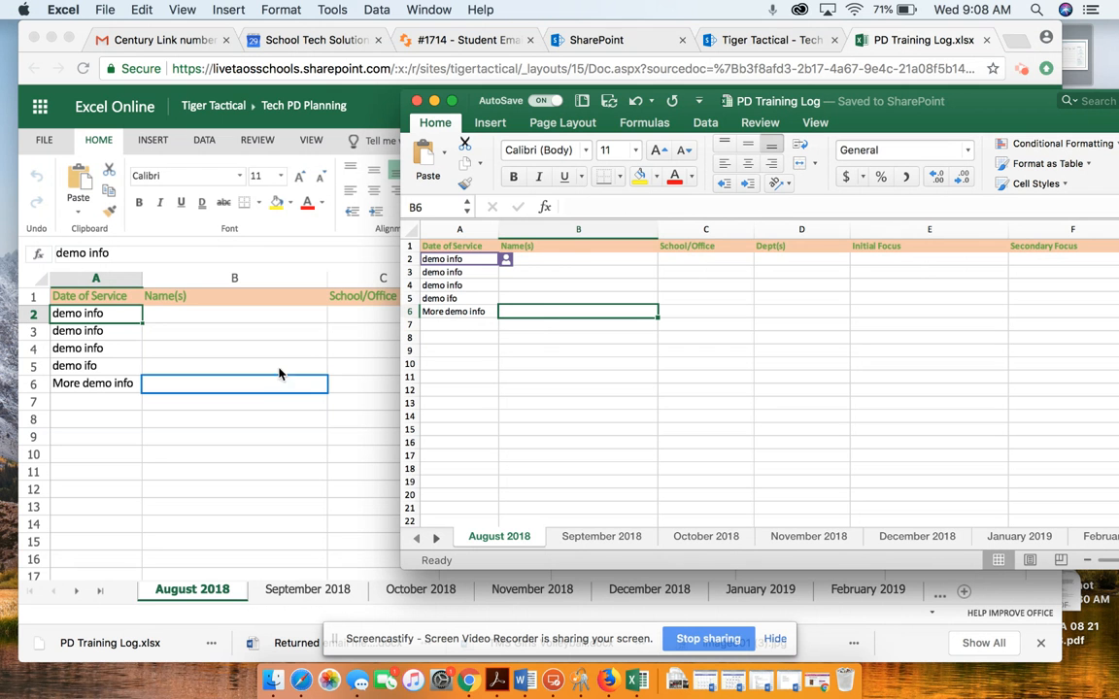
# Select cells B8, B10 and B13 one after another in desktop Excel to compare the selection marker in Excel Online
pyautogui.click(534, 338)
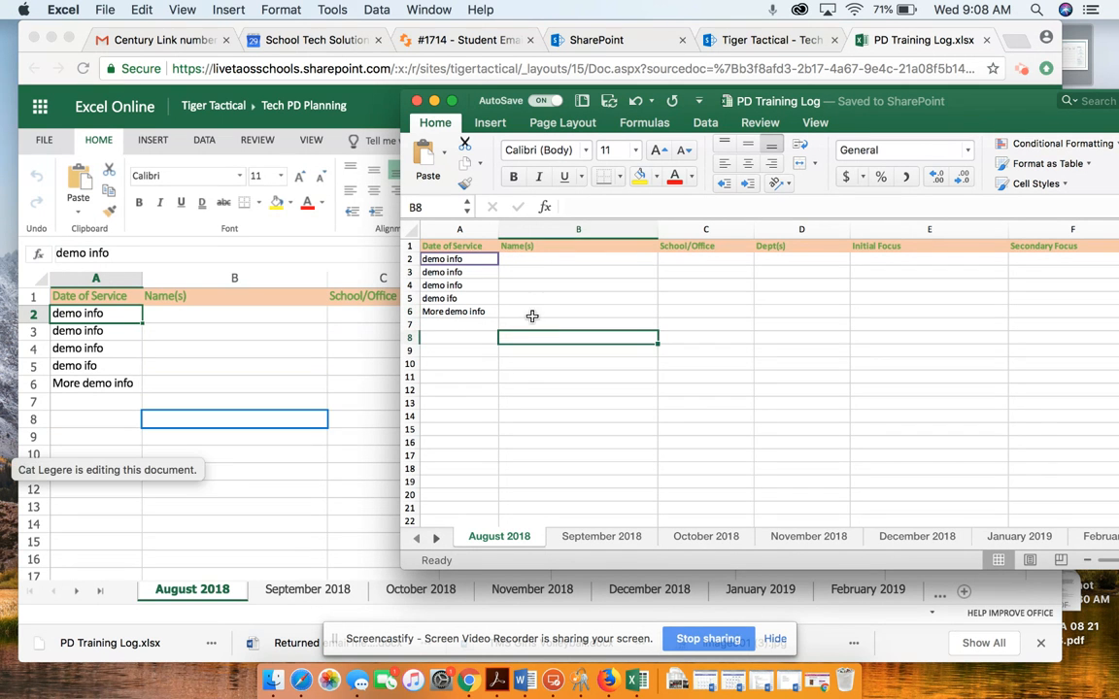
pyautogui.click(532, 368)
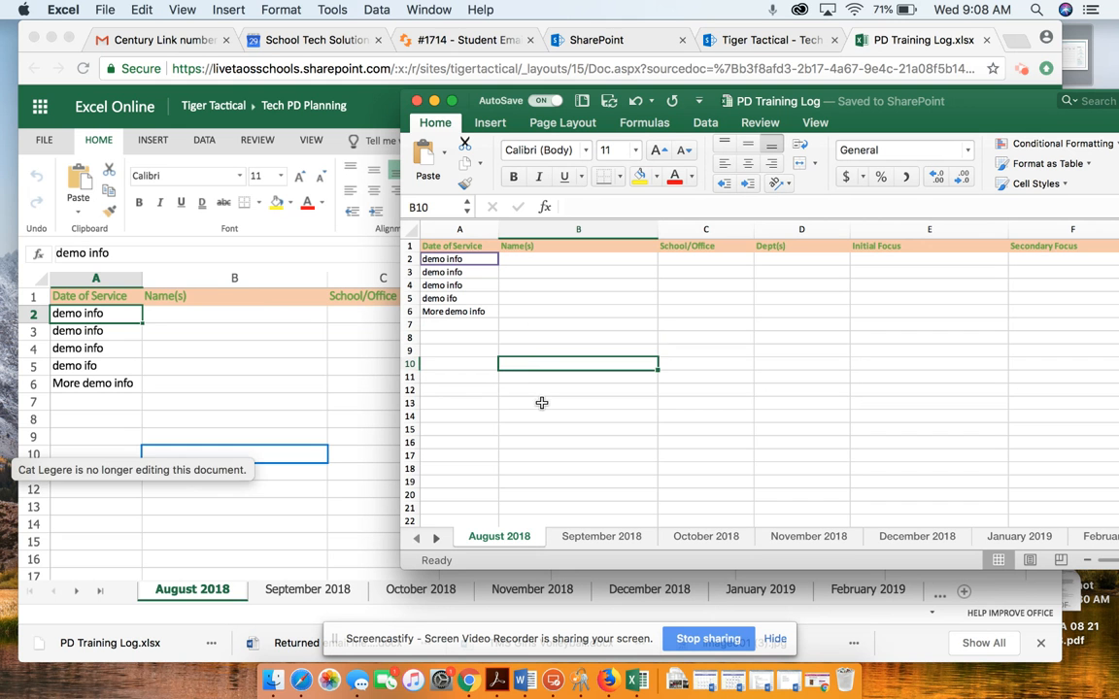
pyautogui.click(539, 403)
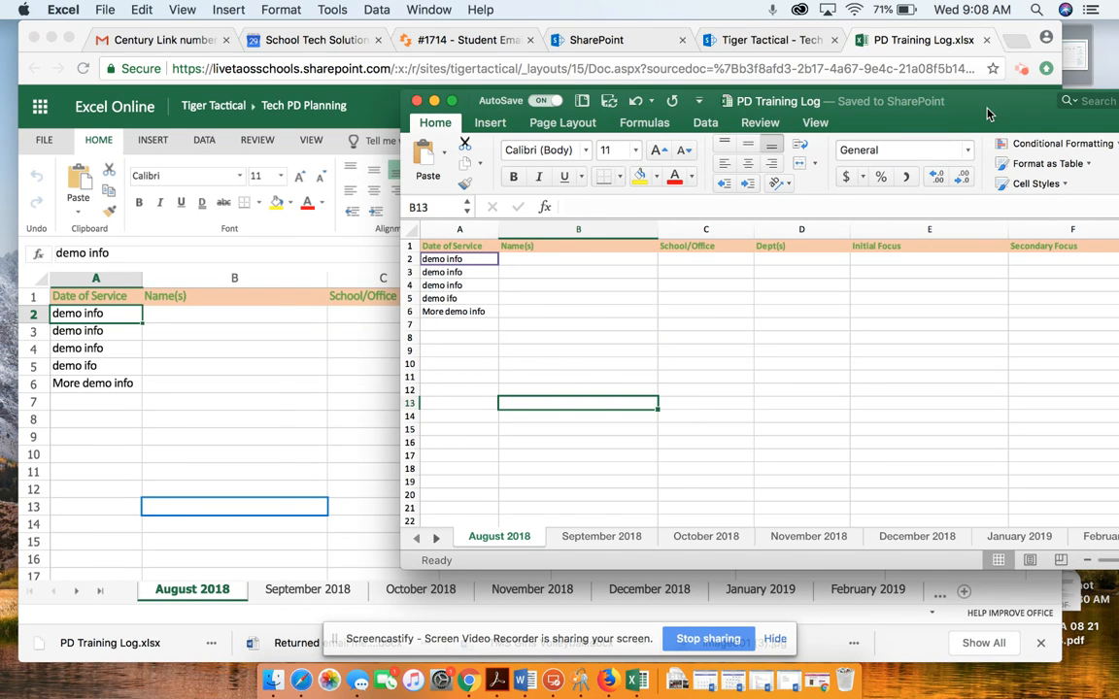
# Move the desktop Excel window clear of the screen edge and close the PD Training Log workbook
pyautogui.moveTo(988, 98); pyautogui.dragTo(802, 29)
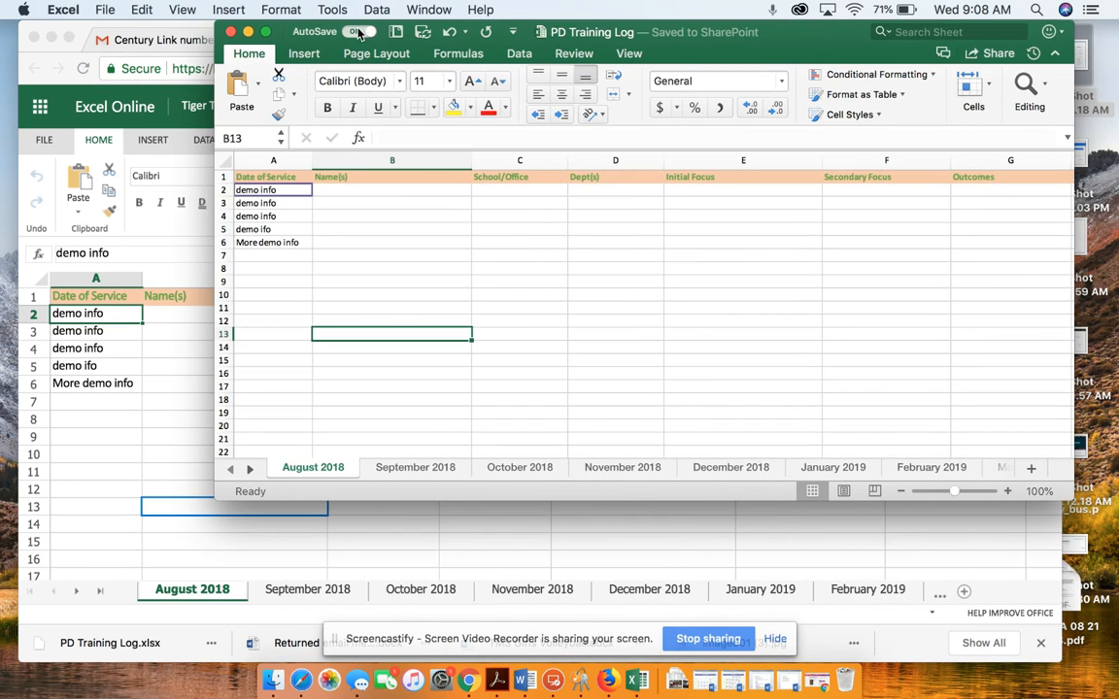
pyautogui.click(358, 33)
pyautogui.click(231, 35)
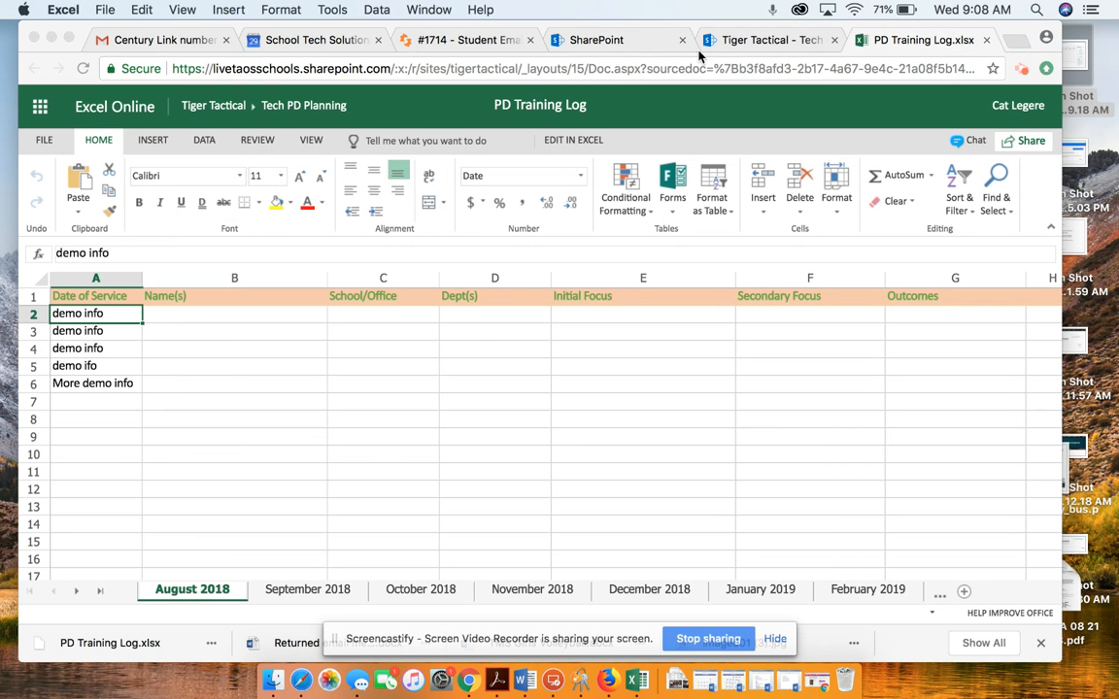
# Close the workbook's Excel Online page in Chrome and reopen PD Training Log.xlsx from the refreshed Tech PD Planning folder
pyautogui.click(896, 42)
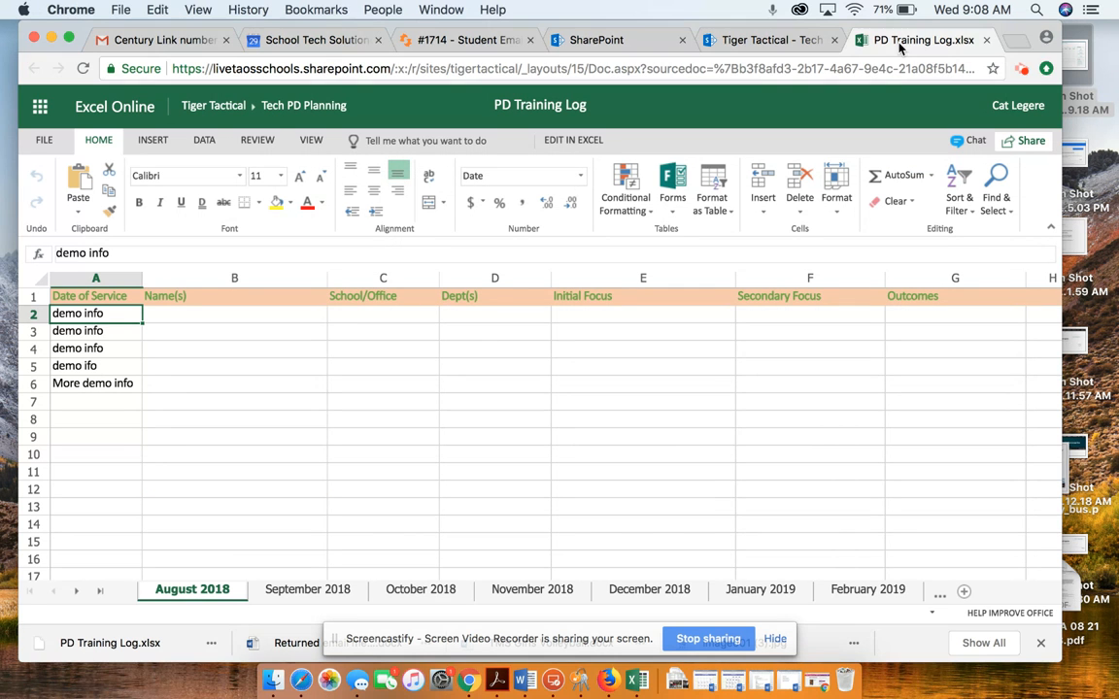
pyautogui.click(986, 41)
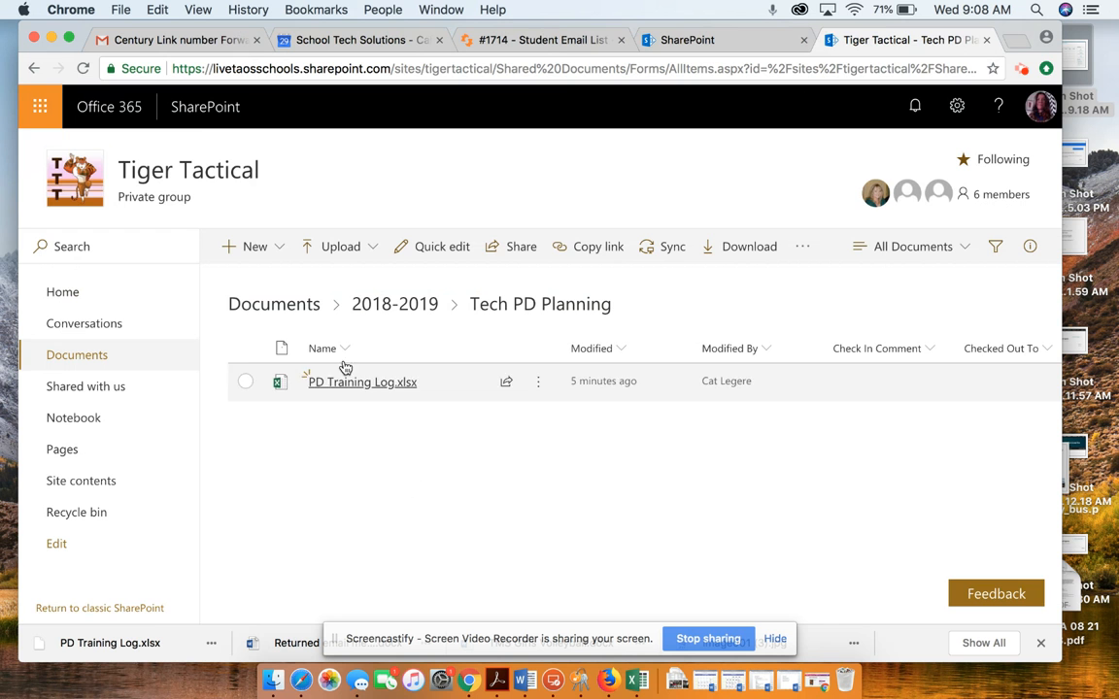
pyautogui.click(84, 70)
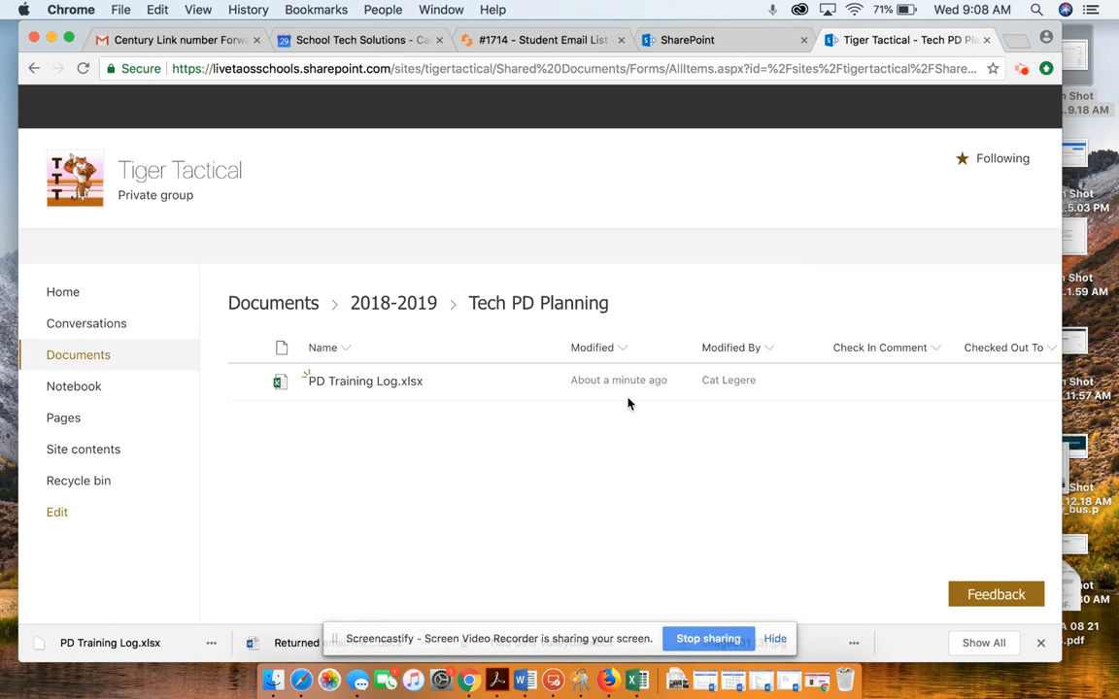
pyautogui.click(386, 384)
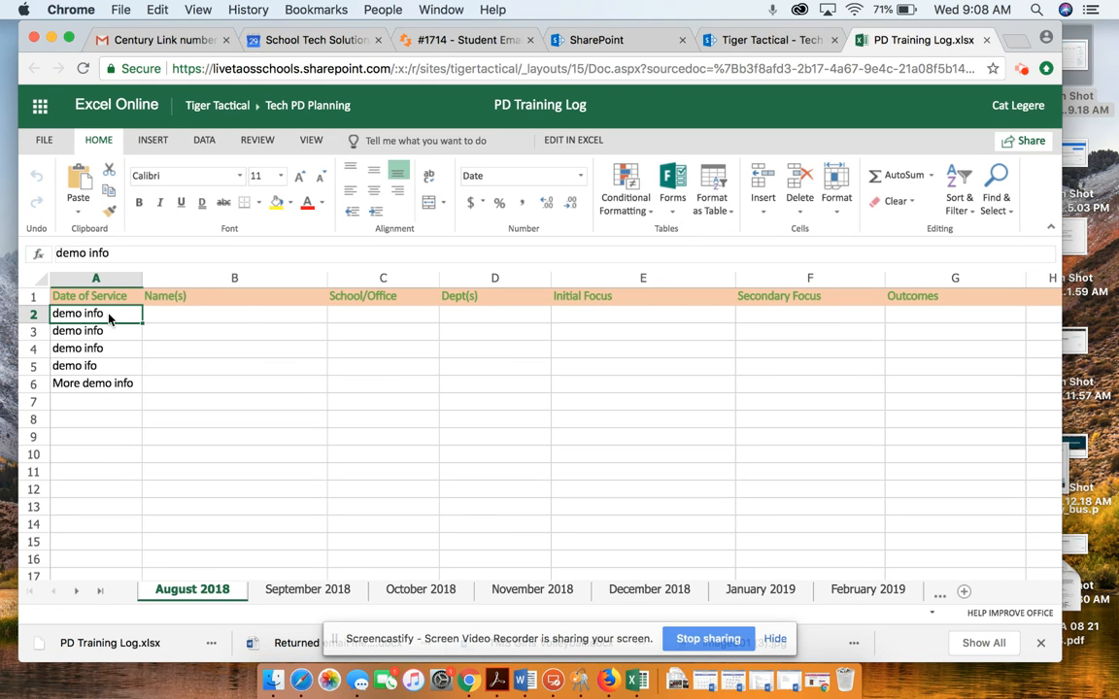
# Look through the September 2018 sheet and return to August 2018, dismissing its sheet options without changes
pyautogui.click(272, 592)
pyautogui.click(411, 590)
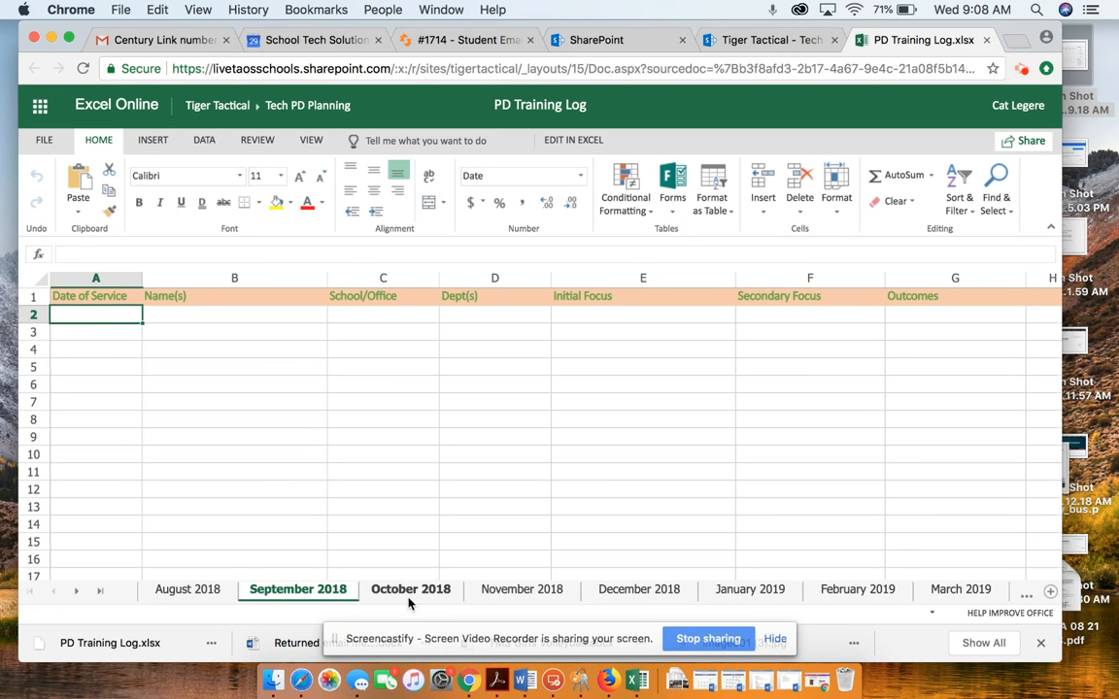
pyautogui.rightClick(202, 593)
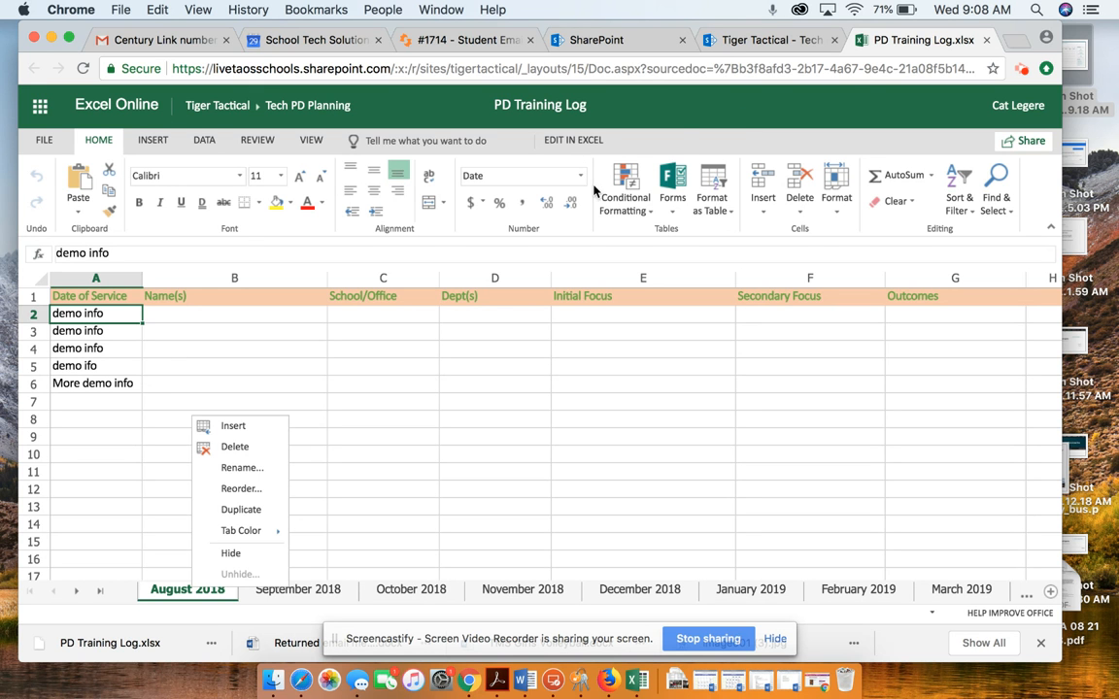
pyautogui.click(677, 133)
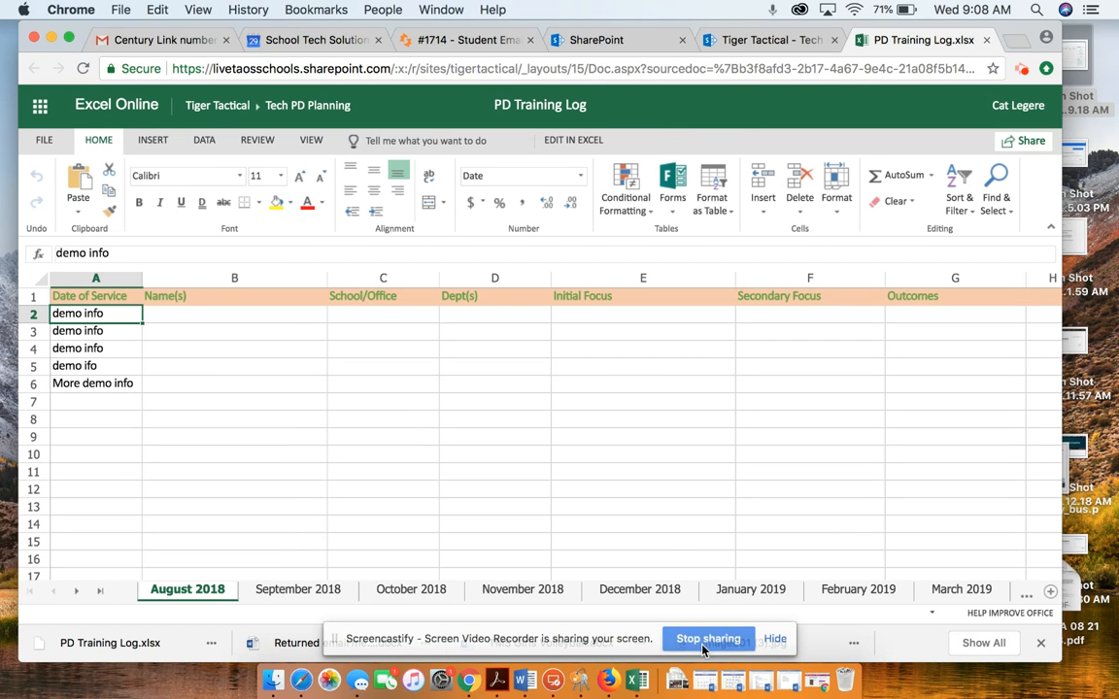